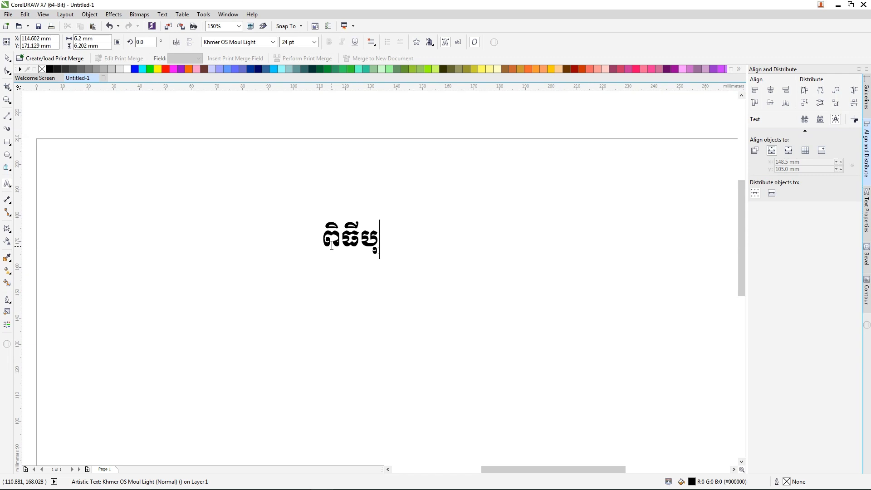
Step: Complete the artistic text heading so that it reads "ពិធីបុណ្យគម្រប់ខួប១០០ថ្ងៃ"
{"action": "type", "text": "ណ្យគម្រប"}
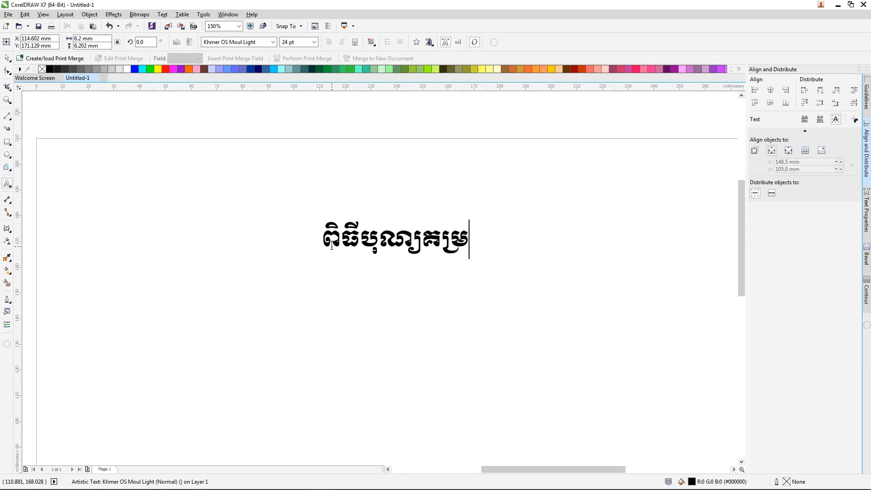
{"action": "type", "text": "់ខួប១០០"}
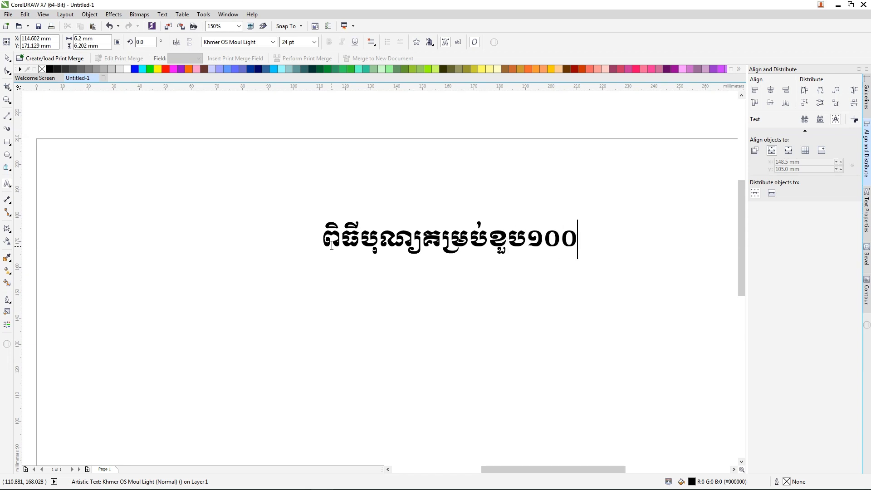
{"action": "type", "text": "ថ្ងៃ"}
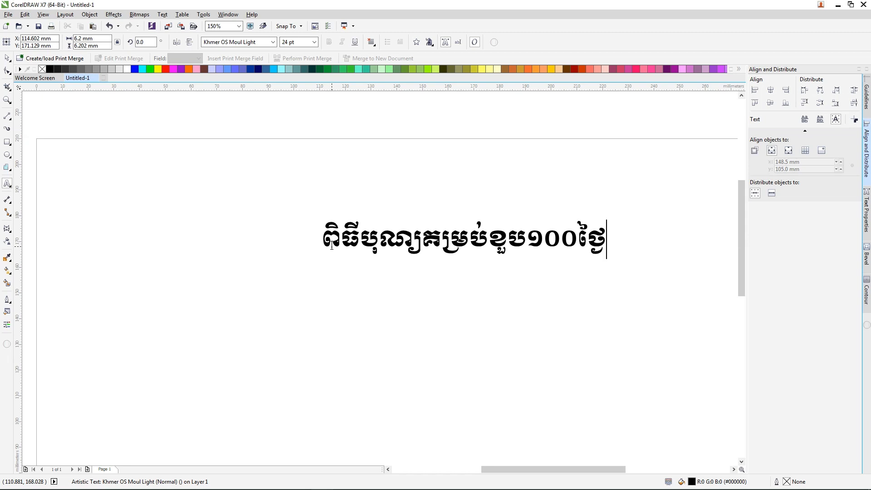
Step: Select the heading text as an object and center it horizontally on the page
{"action": "left_click", "coordinate": [9, 62]}
{"action": "key", "text": "space"}
{"action": "left_click_drag", "start_coordinate": [436, 243], "coordinate": [383, 244]}
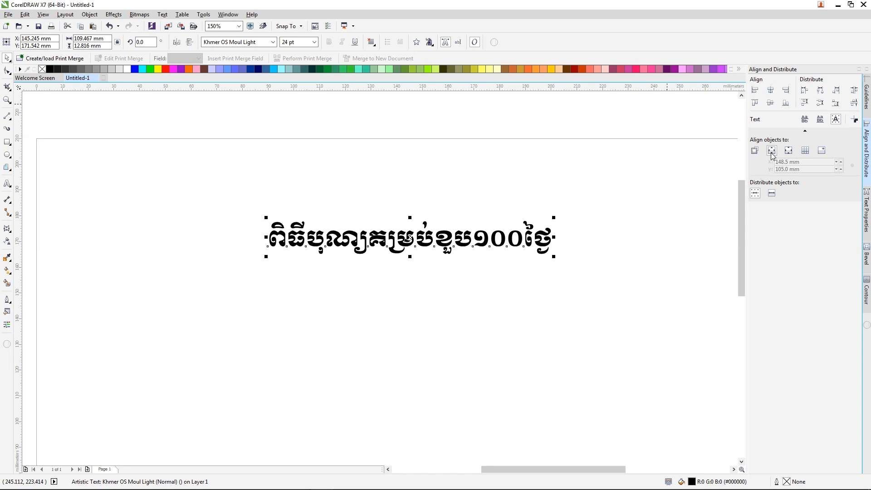
{"action": "left_click", "coordinate": [770, 90]}
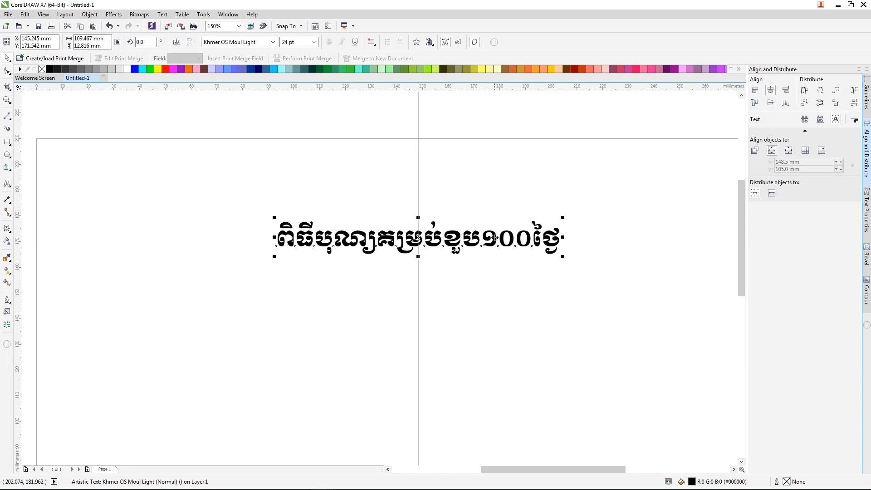
Step: Start the Envelope tool on the heading and raise the middle node of the envelope's upper edge slightly
{"action": "left_click_drag", "start_coordinate": [505, 258], "coordinate": [503, 217]}
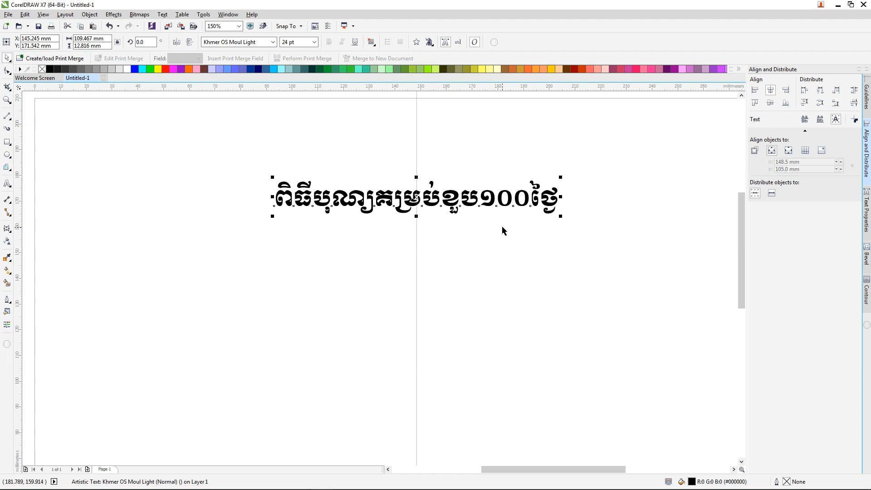
{"action": "scroll", "coordinate": [534, 231], "scroll_direction": "down", "scroll_amount": 1}
{"action": "scroll", "coordinate": [534, 235], "scroll_direction": "down", "scroll_amount": 1}
{"action": "scroll", "coordinate": [511, 223], "scroll_direction": "up", "scroll_amount": 2}
{"action": "left_click_drag", "start_coordinate": [511, 223], "coordinate": [574, 279]}
{"action": "scroll", "coordinate": [492, 262], "scroll_direction": "up", "scroll_amount": 1}
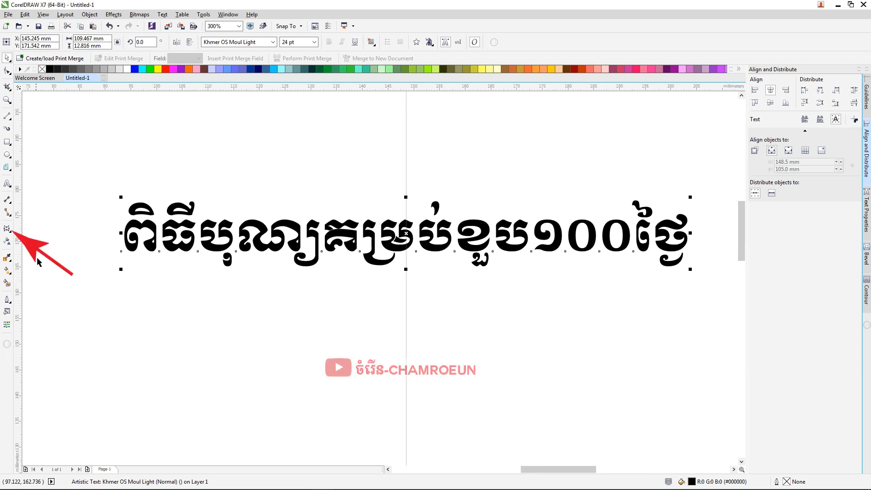
{"action": "left_click", "coordinate": [7, 230]}
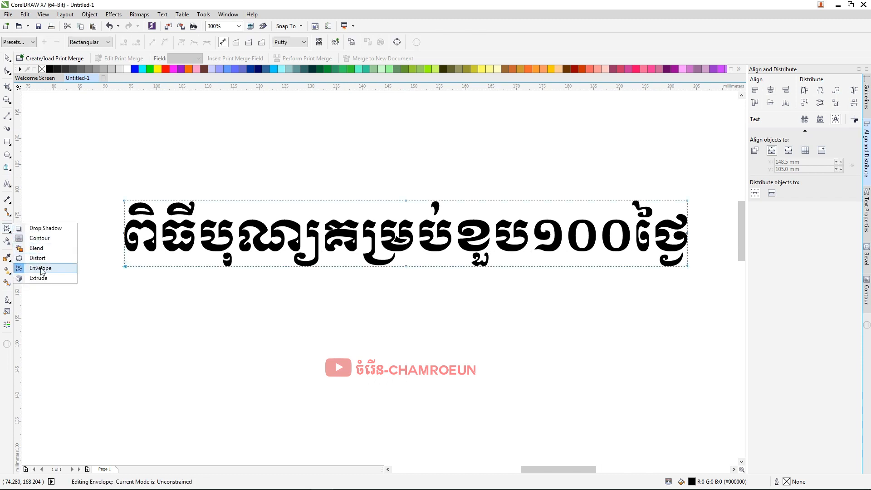
{"action": "left_click", "coordinate": [47, 272]}
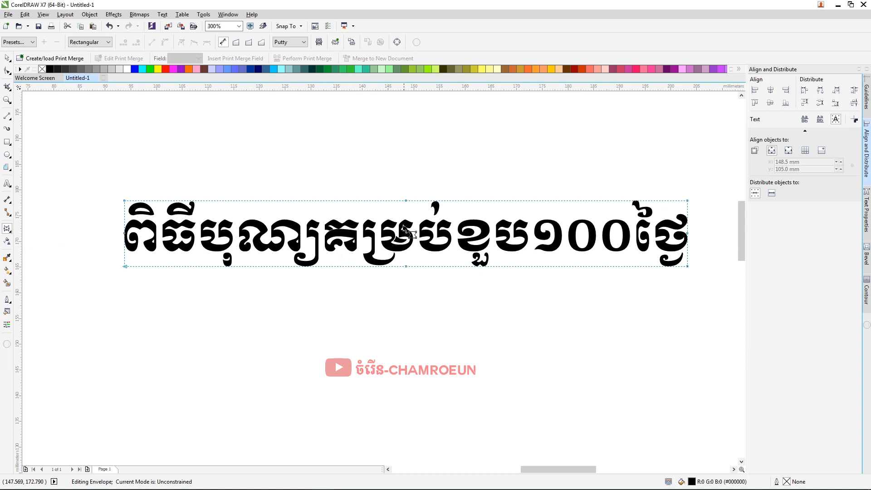
{"action": "left_click", "coordinate": [406, 201]}
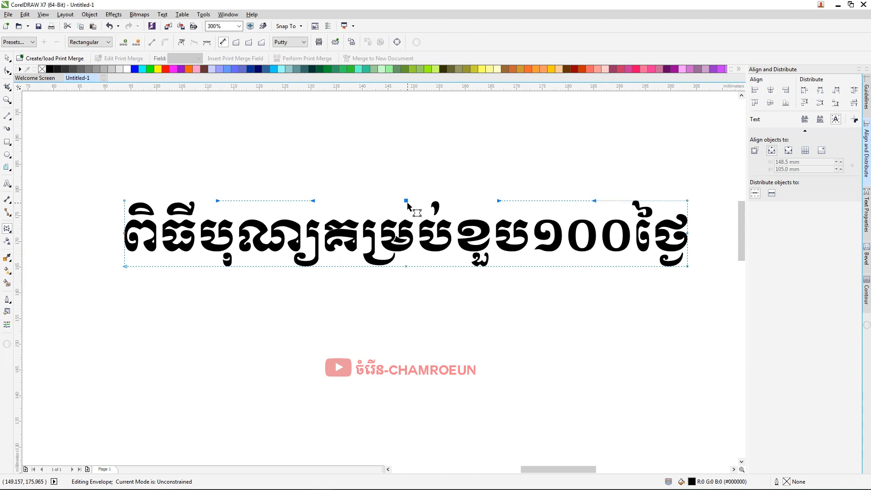
{"action": "left_click_drag", "start_coordinate": [406, 201], "coordinate": [406, 186]}
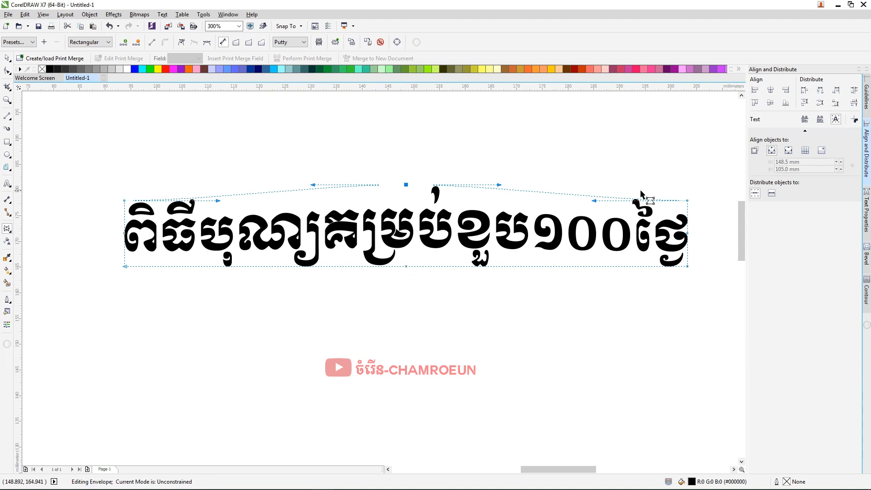
Step: Lift the curve handles at both upper corners so the envelope's upper edge becomes a smooth arch
{"action": "left_click", "coordinate": [594, 199]}
{"action": "left_click_drag", "start_coordinate": [594, 197], "coordinate": [595, 191]}
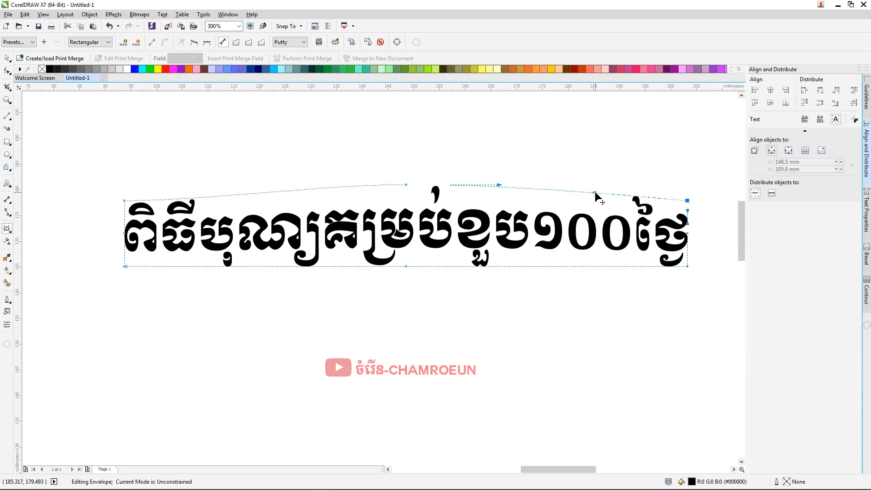
{"action": "left_click", "coordinate": [125, 201]}
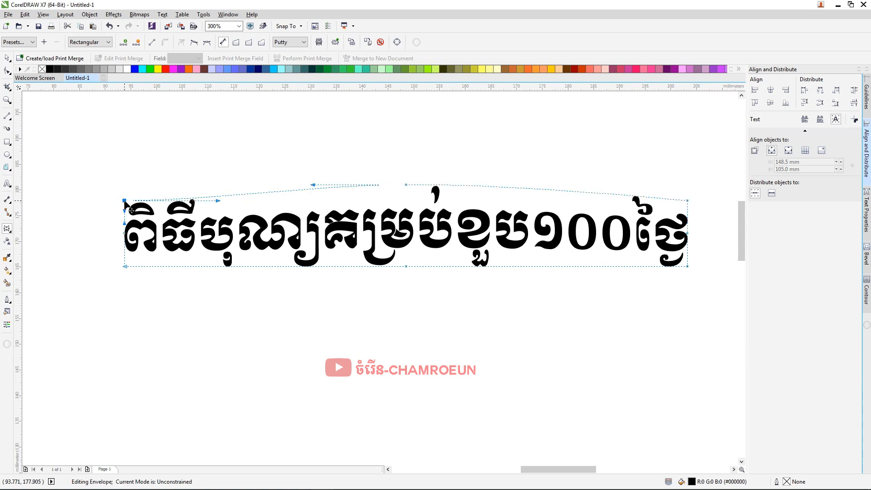
{"action": "left_click_drag", "start_coordinate": [218, 201], "coordinate": [222, 193]}
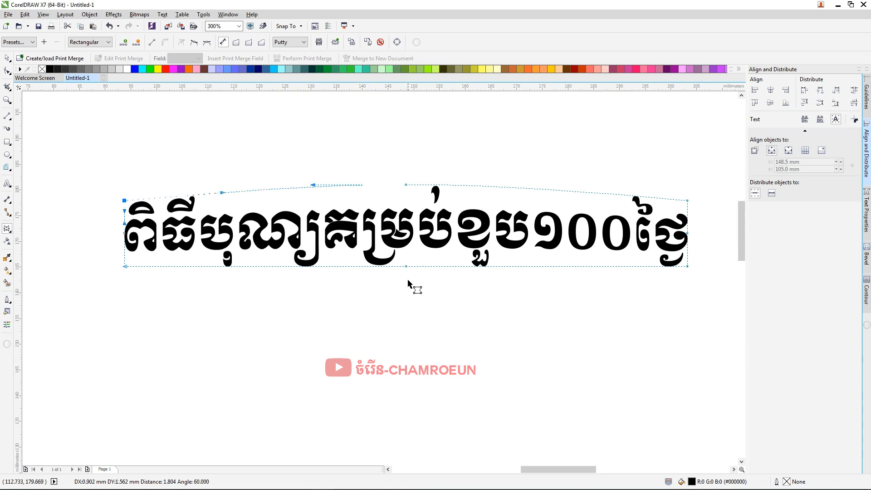
Step: Raise the middle node of the envelope's lower edge and lift both lower corner handles to form a matching arch
{"action": "left_click_drag", "start_coordinate": [406, 266], "coordinate": [407, 246]}
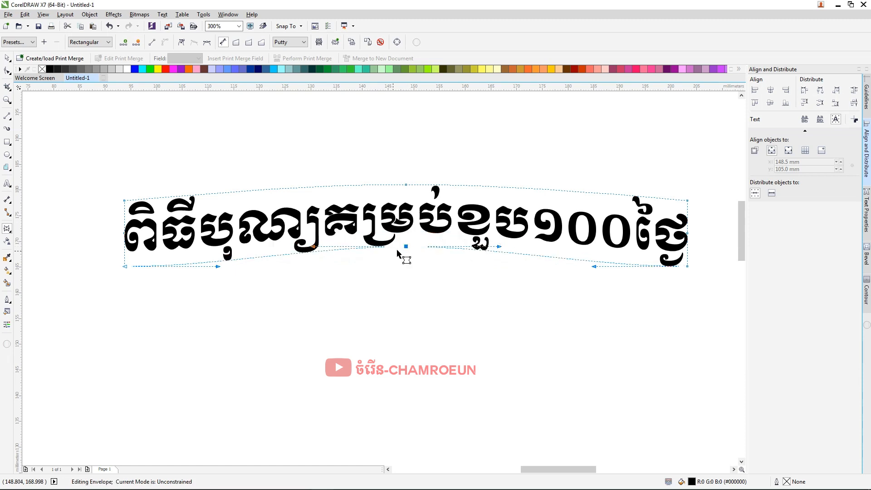
{"action": "left_click", "coordinate": [216, 267]}
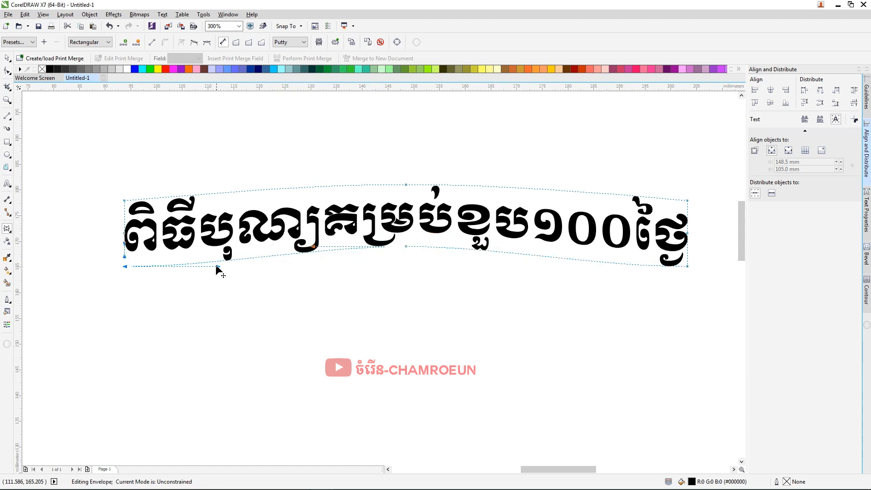
{"action": "left_click_drag", "start_coordinate": [217, 267], "coordinate": [218, 257]}
{"action": "left_click", "coordinate": [687, 267]}
{"action": "left_click", "coordinate": [593, 266]}
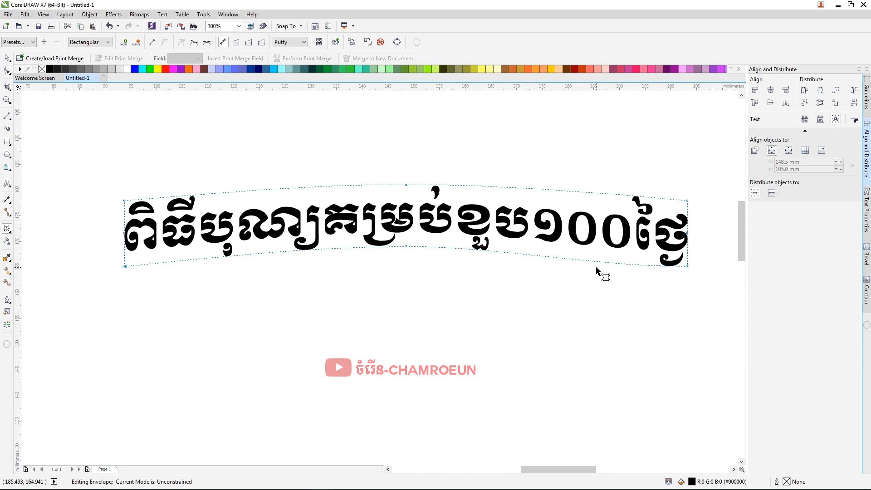
{"action": "left_click", "coordinate": [688, 267]}
{"action": "left_click_drag", "start_coordinate": [596, 267], "coordinate": [597, 261]}
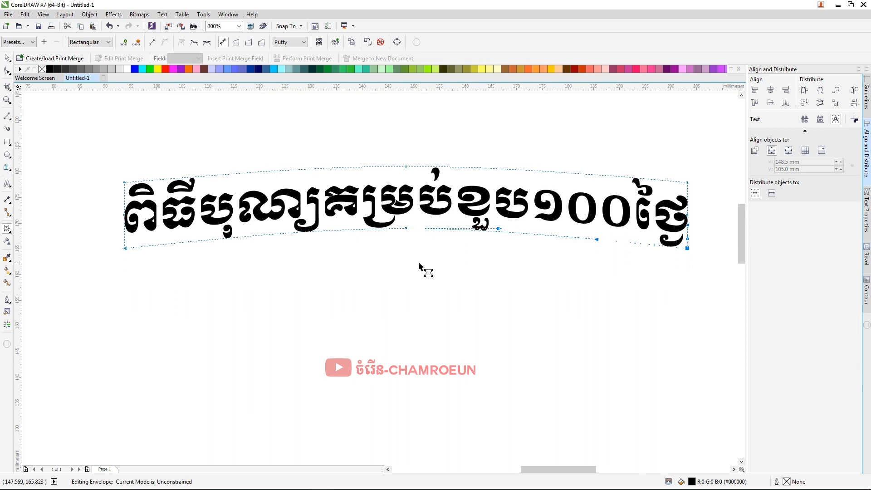
Step: Select the upper and lower middle nodes together and raise them to strengthen the arch
{"action": "scroll", "coordinate": [418, 261], "scroll_direction": "down", "scroll_amount": 2}
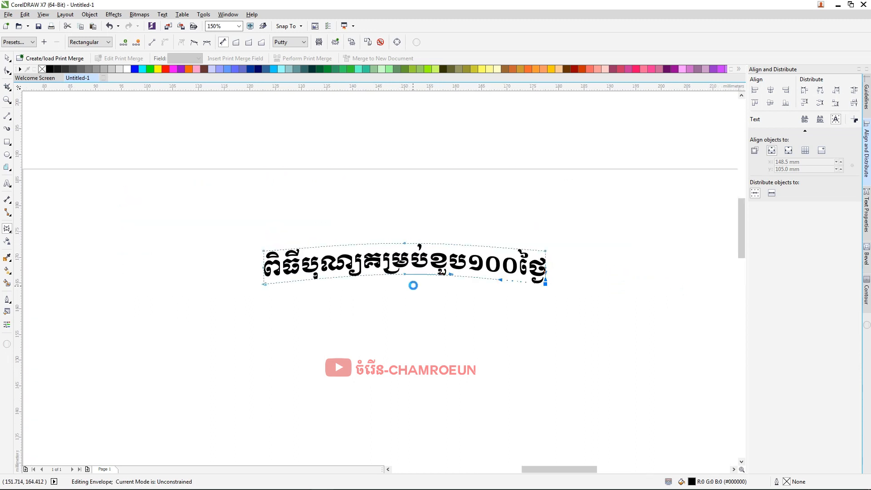
{"action": "scroll", "coordinate": [413, 288], "scroll_direction": "up", "scroll_amount": 2}
{"action": "left_click_drag", "start_coordinate": [398, 188], "coordinate": [407, 252]}
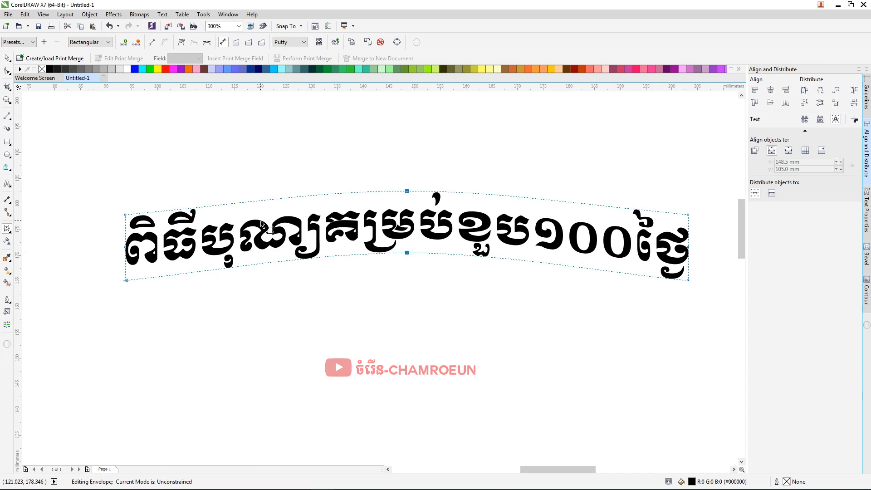
Step: Refine the lower arch by adjusting the curve handles of its left half and raising its middle node slightly
{"action": "left_click", "coordinate": [127, 286]}
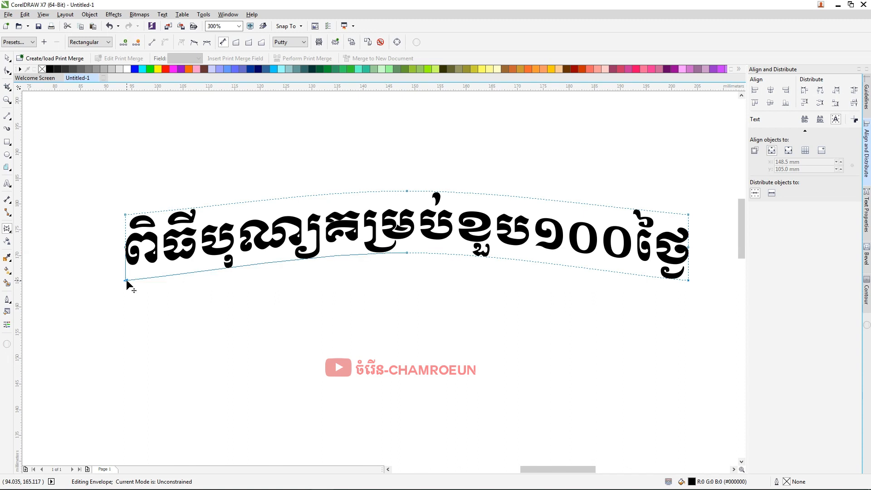
{"action": "left_click", "coordinate": [406, 252]}
{"action": "left_click_drag", "start_coordinate": [218, 272], "coordinate": [312, 254]}
{"action": "left_click", "coordinate": [313, 255]}
{"action": "left_click_drag", "start_coordinate": [406, 253], "coordinate": [406, 249]}
{"action": "left_click_drag", "start_coordinate": [315, 251], "coordinate": [315, 250]}
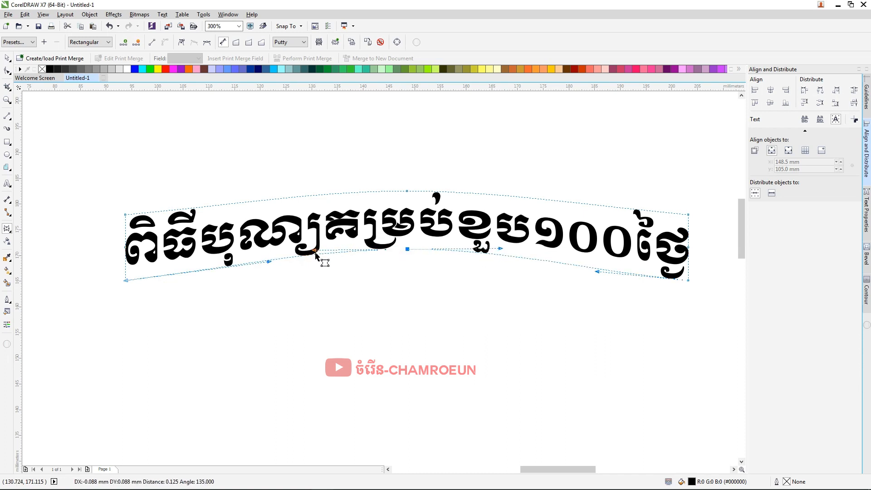
Step: Make the left half of the upper arch rounder and raise both upper corner nodes slightly
{"action": "left_click", "coordinate": [125, 214]}
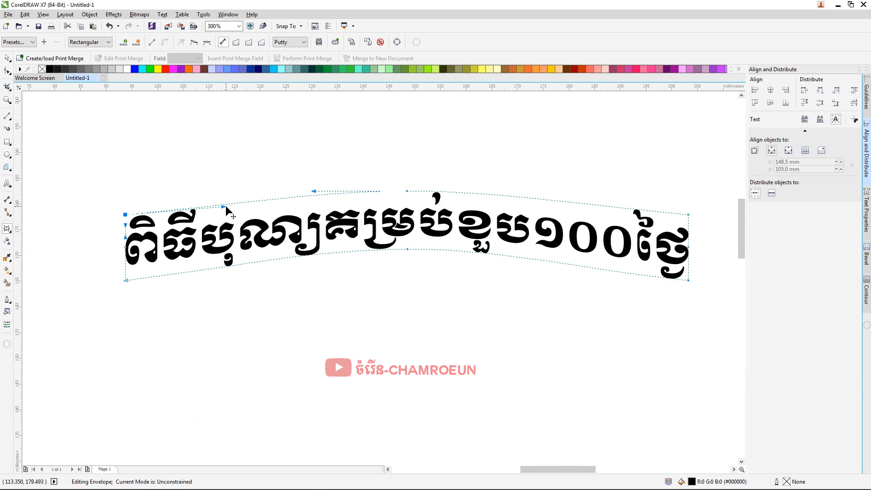
{"action": "left_click_drag", "start_coordinate": [224, 205], "coordinate": [234, 194]}
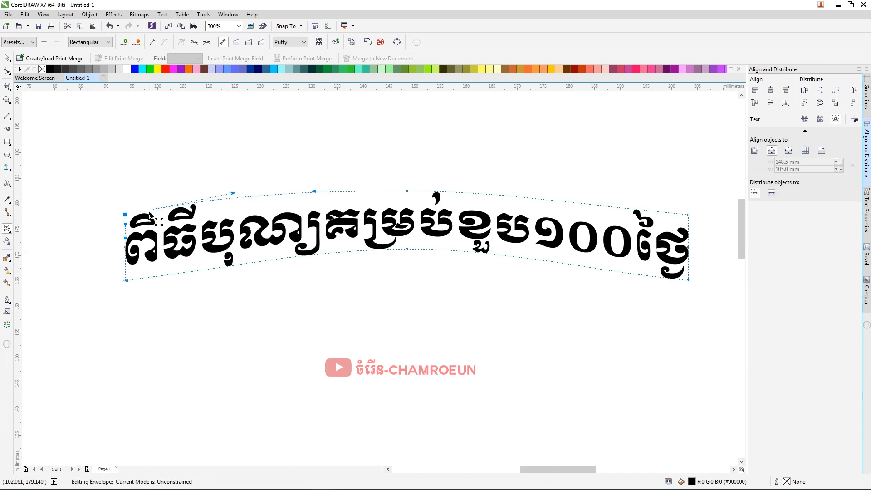
{"action": "left_click_drag", "start_coordinate": [125, 216], "coordinate": [125, 210]}
{"action": "left_click_drag", "start_coordinate": [688, 214], "coordinate": [686, 207]}
Step: Smooth the right half of the lower arch by extending the lower-right corner's curve handle toward the middle node
{"action": "scroll", "coordinate": [442, 264], "scroll_direction": "down", "scroll_amount": 1}
{"action": "left_click_drag", "start_coordinate": [487, 262], "coordinate": [416, 259]}
{"action": "scroll", "coordinate": [418, 259], "scroll_direction": "up", "scroll_amount": 1}
{"action": "scroll", "coordinate": [419, 260], "scroll_direction": "up", "scroll_amount": 1}
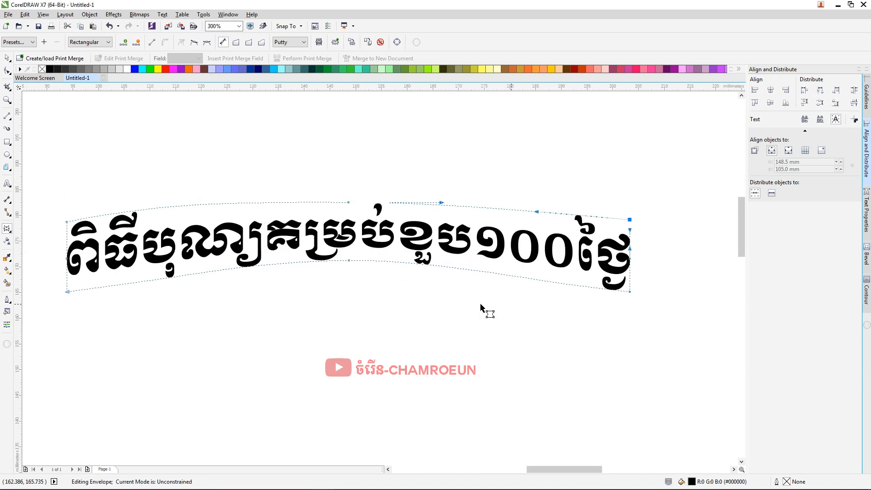
{"action": "left_click_drag", "start_coordinate": [630, 291], "coordinate": [630, 260]}
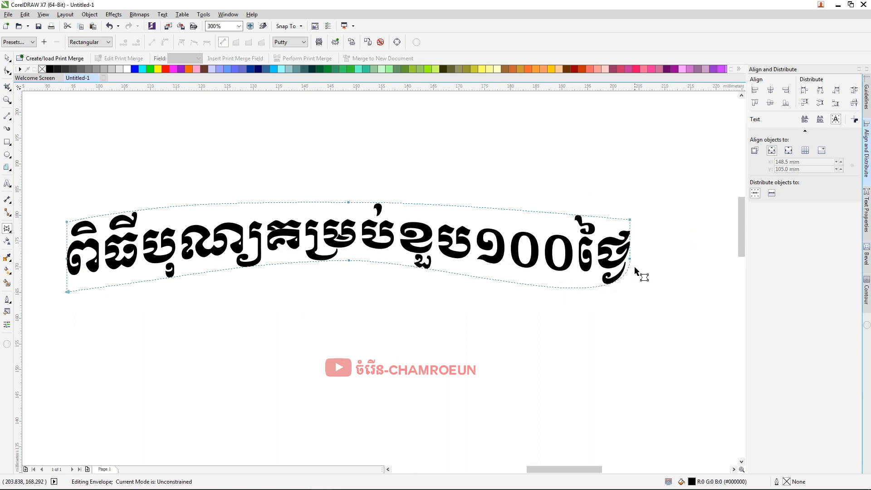
{"action": "key", "text": "ctrl+z"}
{"action": "left_click", "coordinate": [630, 292]}
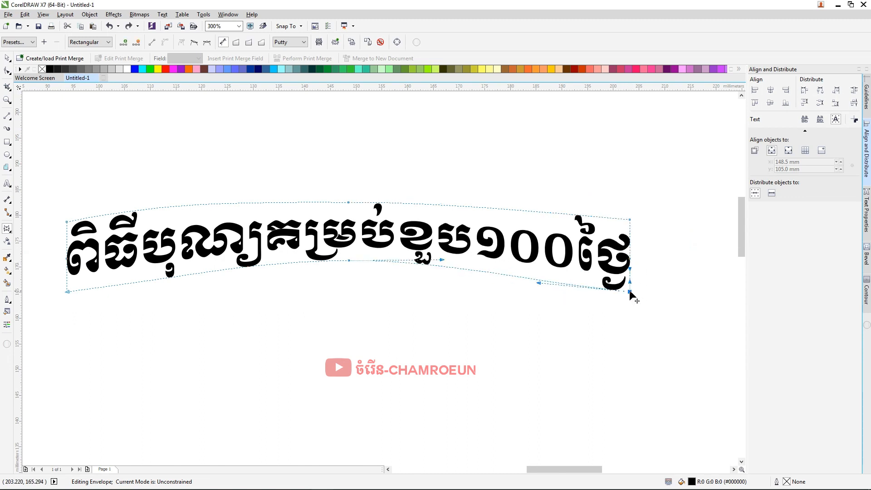
{"action": "left_click_drag", "start_coordinate": [539, 283], "coordinate": [500, 274]}
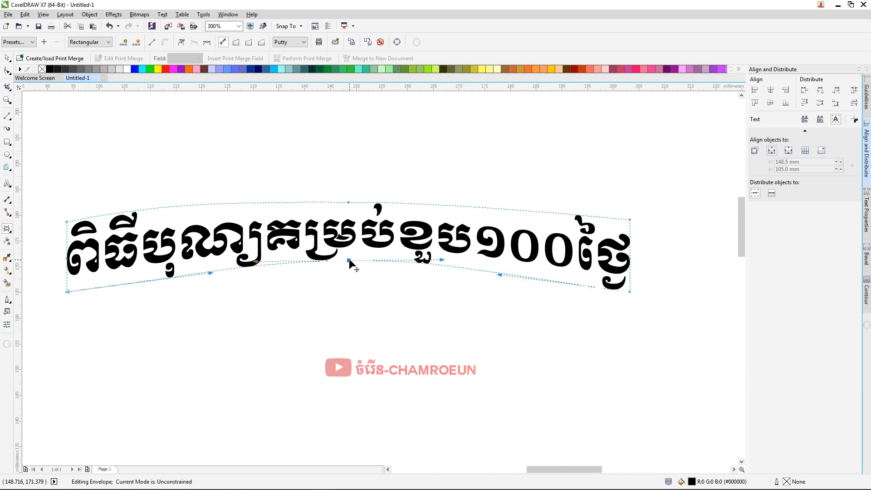
Step: Raise both middle envelope nodes slightly and nudge the lower-right corner node up
{"action": "left_click_drag", "start_coordinate": [343, 186], "coordinate": [349, 260]}
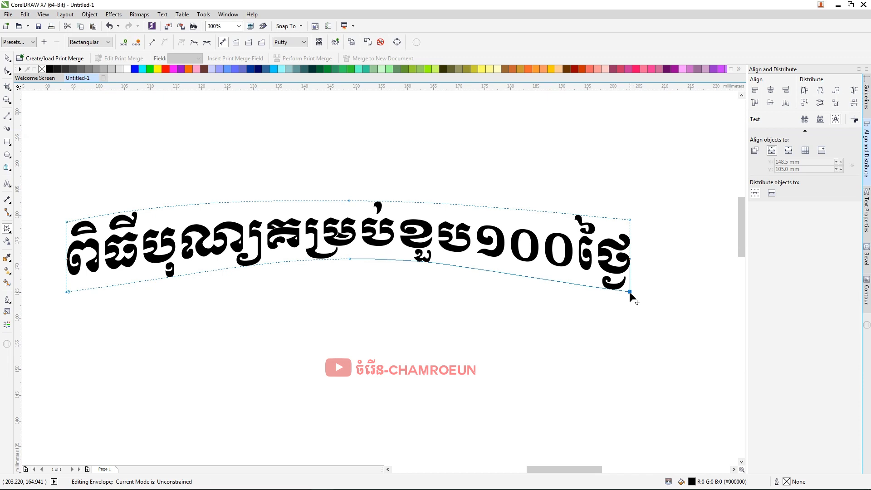
{"action": "left_click_drag", "start_coordinate": [630, 293], "coordinate": [629, 294]}
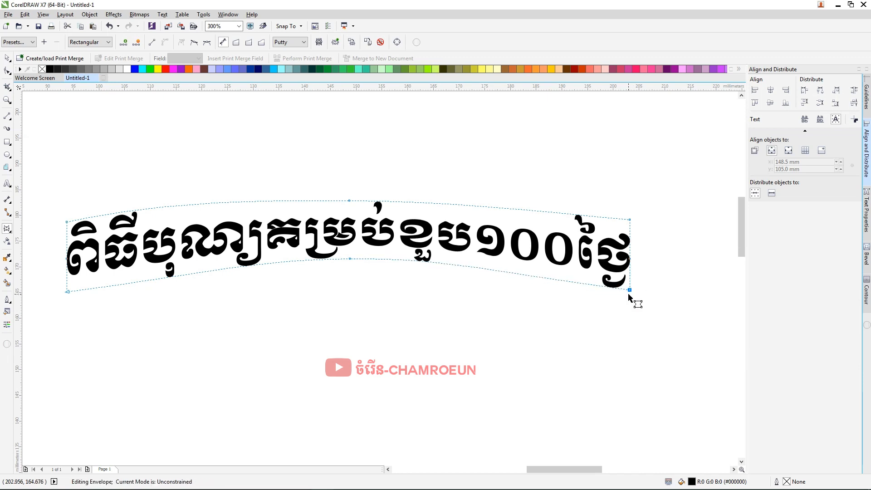
Step: Adjust the lower-left corner's curve handle to even out the left half of the lower arch
{"action": "scroll", "coordinate": [355, 291], "scroll_direction": "down", "scroll_amount": 1}
{"action": "left_click_drag", "start_coordinate": [375, 294], "coordinate": [444, 295]}
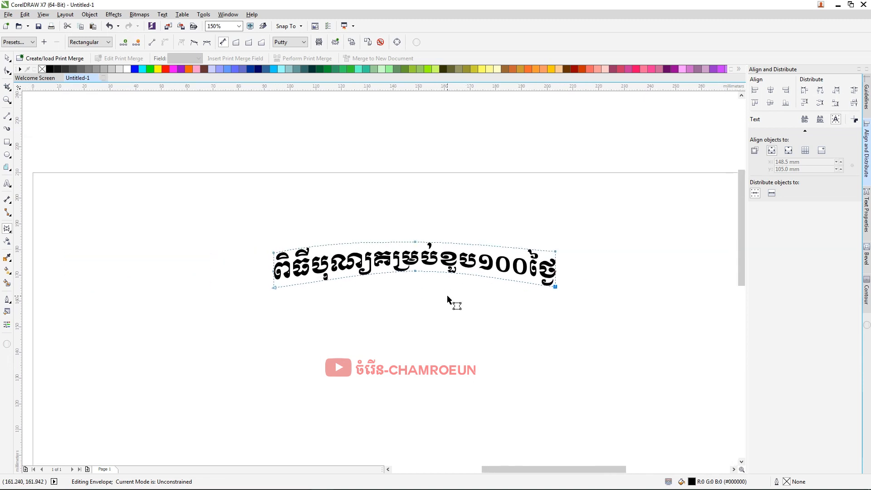
{"action": "scroll", "coordinate": [448, 295], "scroll_direction": "up", "scroll_amount": 1}
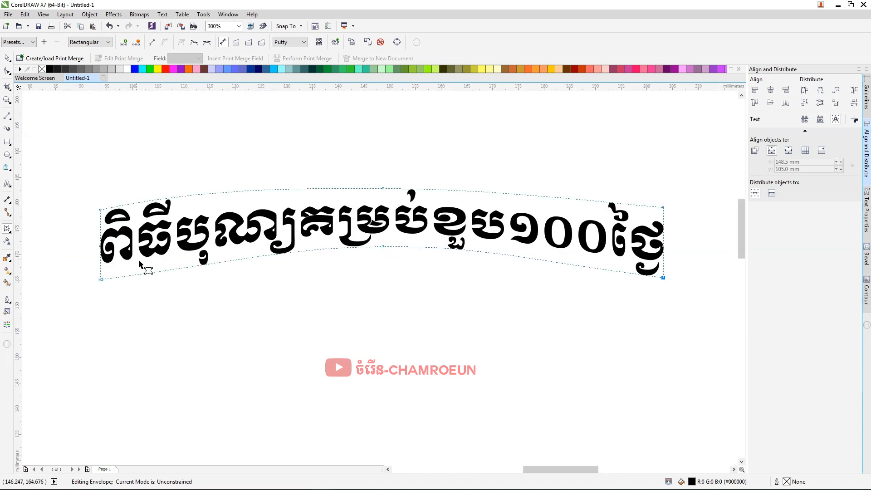
{"action": "left_click_drag", "start_coordinate": [244, 260], "coordinate": [228, 259]}
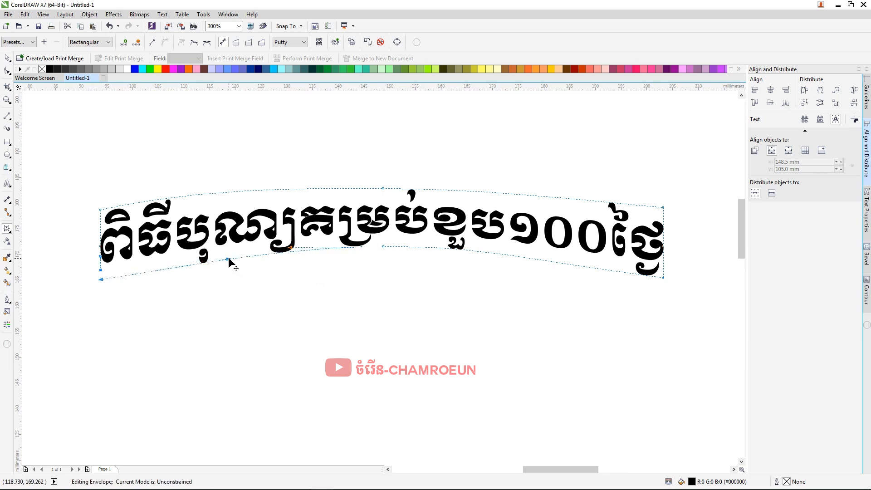
{"action": "scroll", "coordinate": [529, 300], "scroll_direction": "down", "scroll_amount": 2}
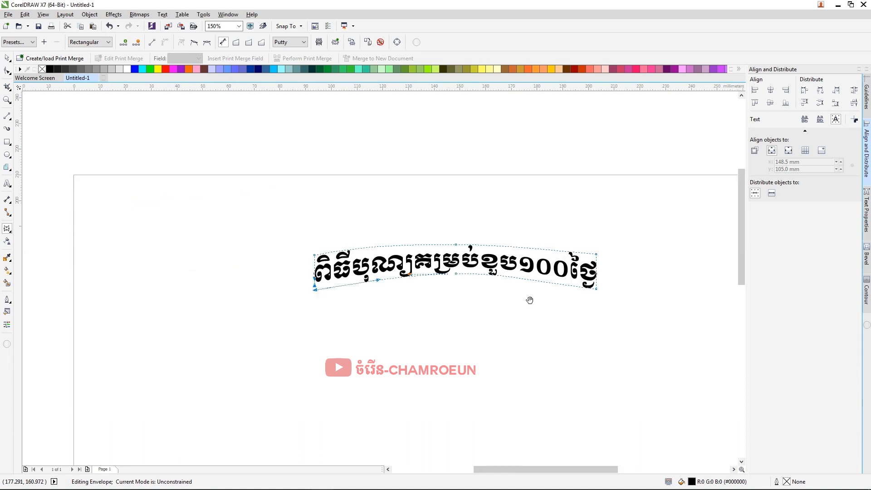
{"action": "scroll", "coordinate": [469, 283], "scroll_direction": "up", "scroll_amount": 2}
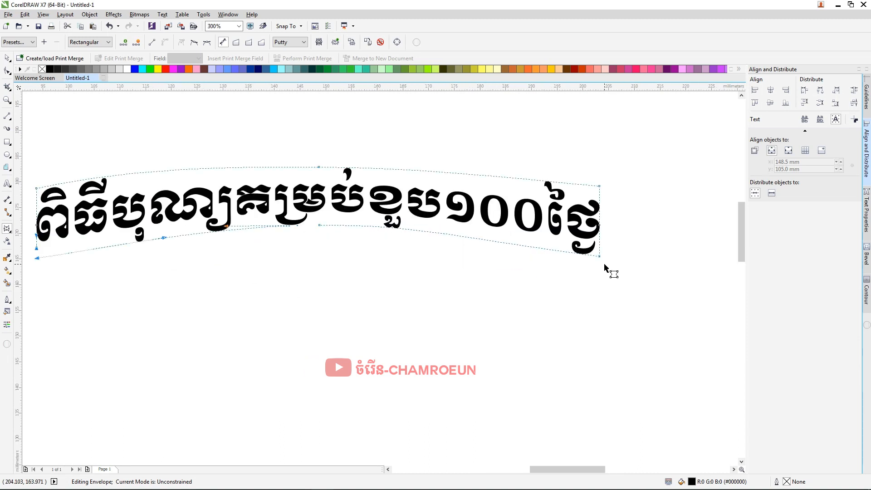
Step: Fine-tune the envelope's lower-right corner node so it lines up with the lower-left corner
{"action": "left_click_drag", "start_coordinate": [599, 258], "coordinate": [551, 214]}
{"action": "scroll", "coordinate": [527, 256], "scroll_direction": "down", "scroll_amount": 2}
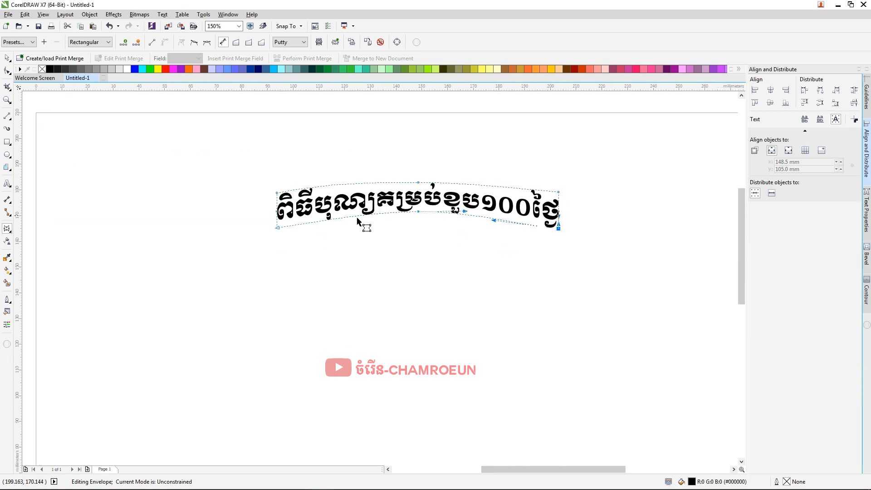
{"action": "scroll", "coordinate": [452, 214], "scroll_direction": "up", "scroll_amount": 2}
{"action": "left_click_drag", "start_coordinate": [453, 215], "coordinate": [414, 256]}
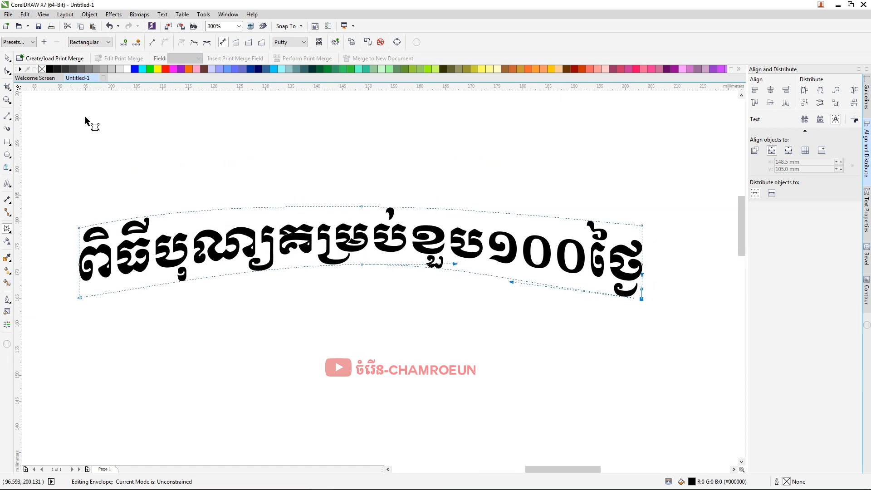
Step: Leave envelope editing, select the arched heading, and convert it to curves
{"action": "left_click", "coordinate": [7, 58]}
{"action": "left_click", "coordinate": [286, 251]}
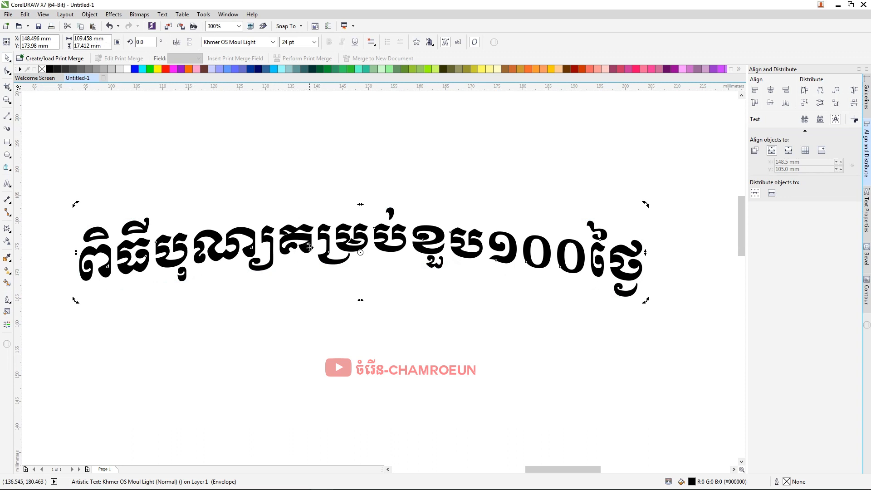
{"action": "left_click_drag", "start_coordinate": [309, 247], "coordinate": [331, 221]}
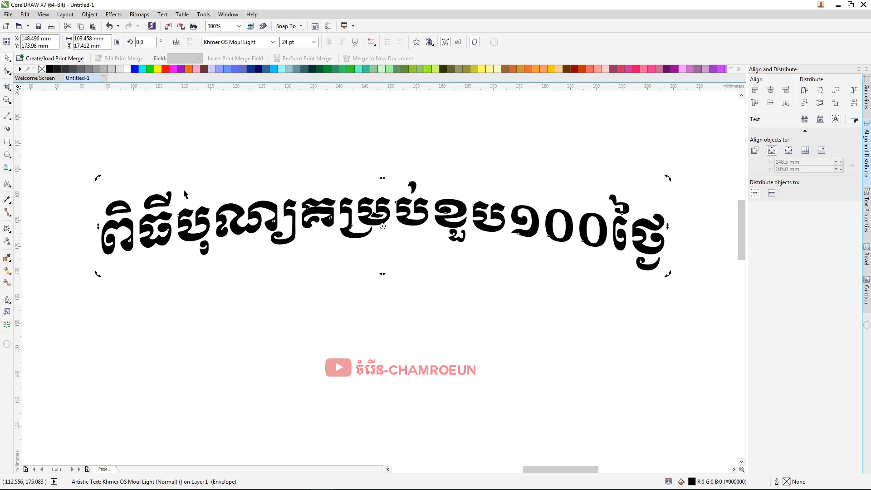
{"action": "left_click", "coordinate": [153, 241]}
{"action": "right_click", "coordinate": [153, 242]}
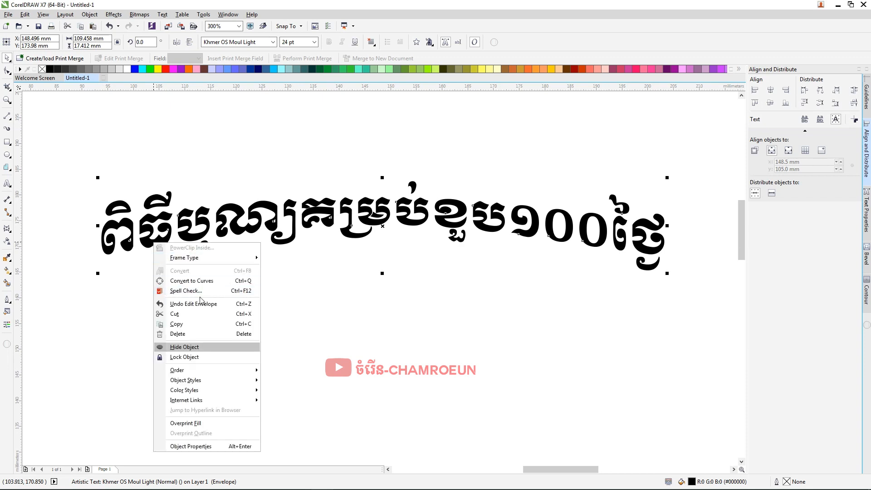
{"action": "left_click", "coordinate": [230, 281]}
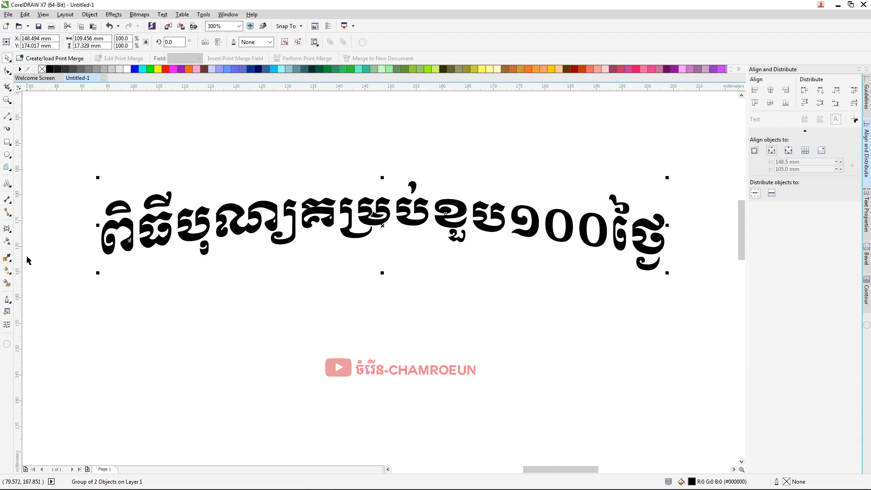
Step: Apply an outward preset contour to the curved heading and set the number of contour steps to 1
{"action": "left_click", "coordinate": [11, 232]}
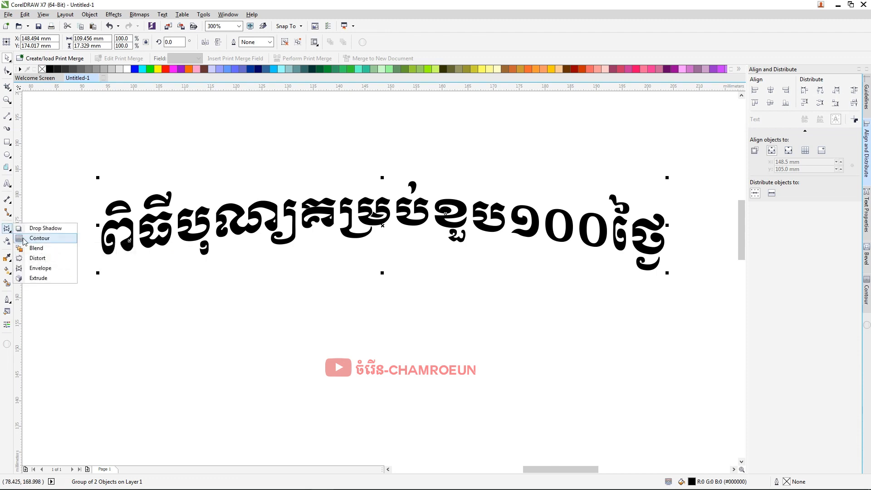
{"action": "left_click", "coordinate": [63, 242]}
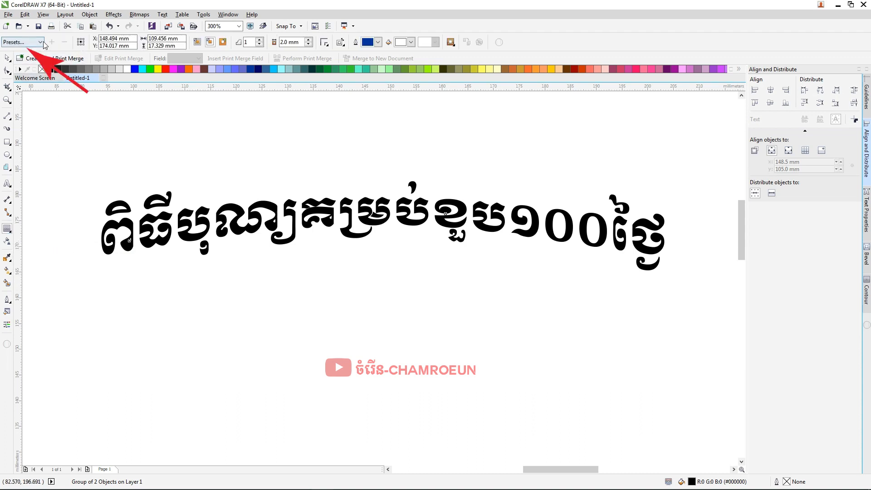
{"action": "left_click", "coordinate": [43, 41]}
{"action": "left_click", "coordinate": [20, 58]}
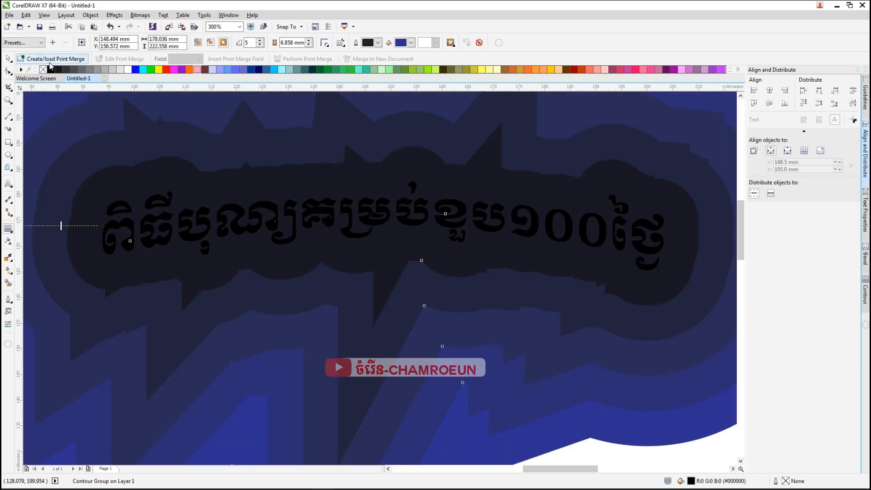
{"action": "left_click", "coordinate": [259, 46]}
{"action": "left_click", "coordinate": [260, 45]}
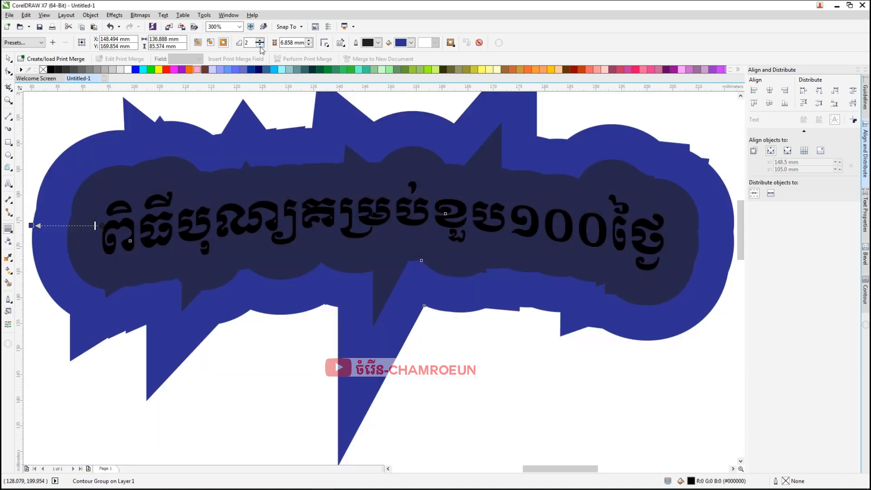
{"action": "left_click", "coordinate": [260, 46]}
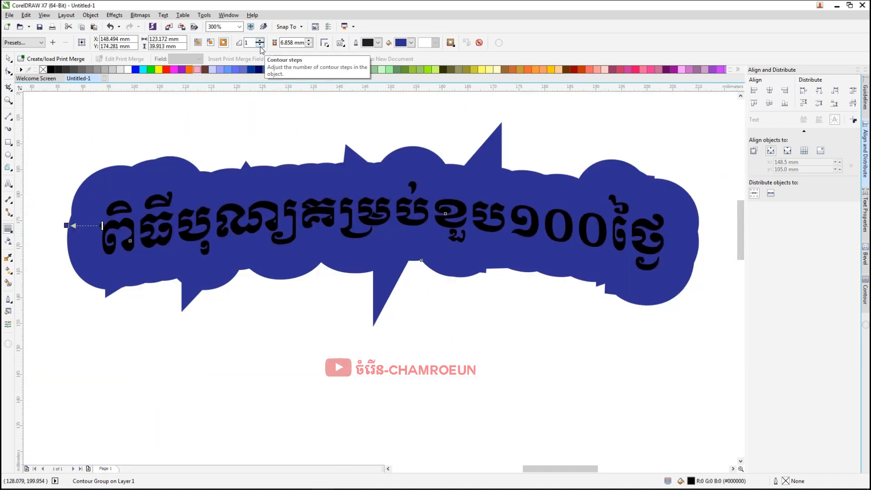
Step: Reduce the contour offset around the heading to about 2 mm
{"action": "left_click", "coordinate": [310, 46]}
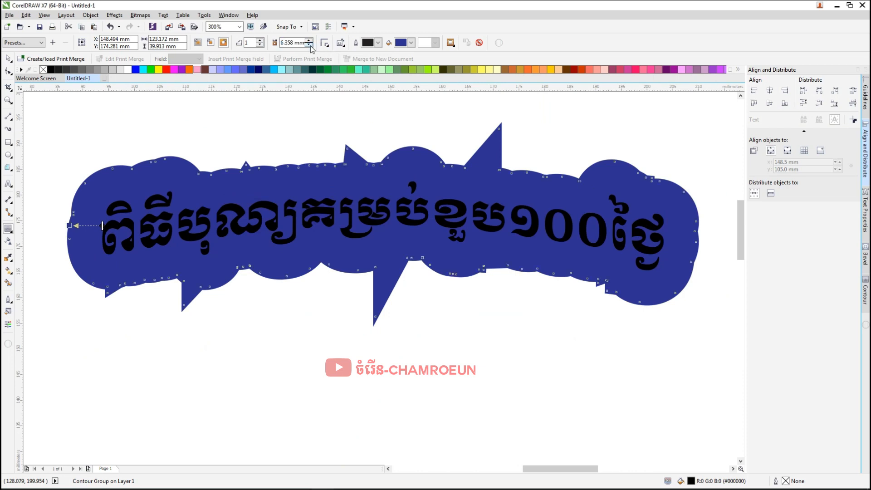
{"action": "left_click", "coordinate": [310, 46]}
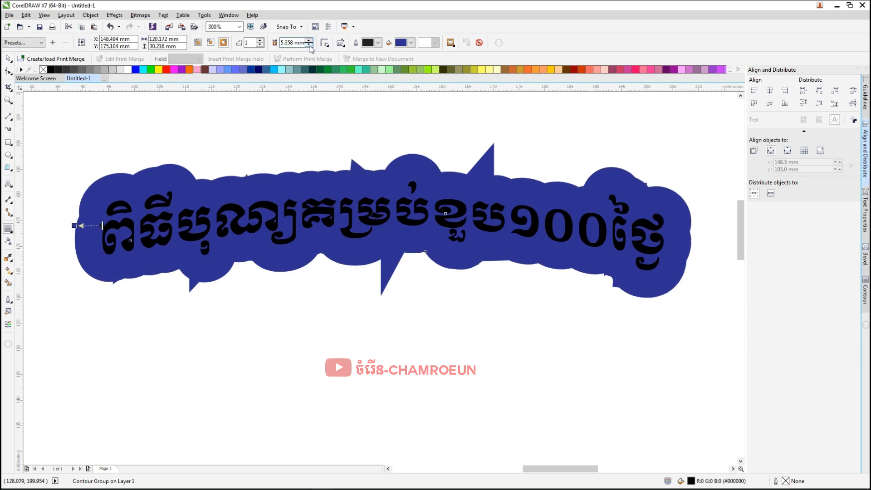
{"action": "left_click_drag", "start_coordinate": [73, 227], "coordinate": [93, 228]}
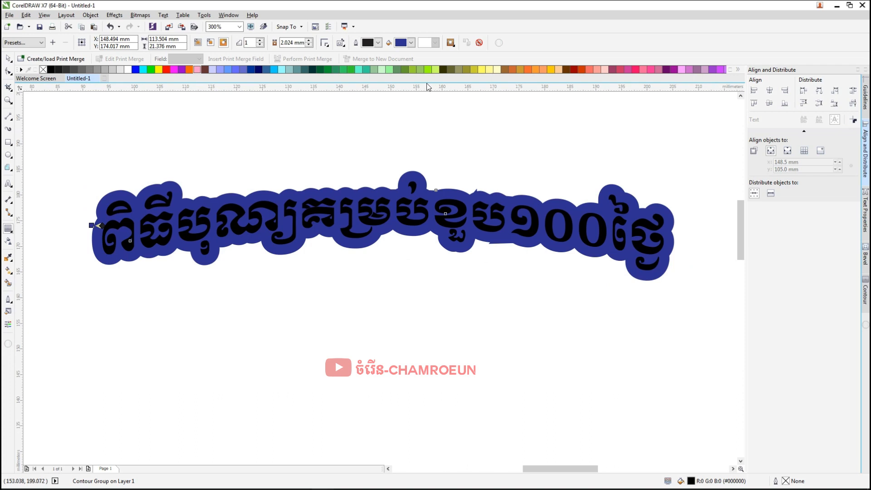
Step: Set the contour's fill color to white and its outline color to black
{"action": "left_click", "coordinate": [411, 42]}
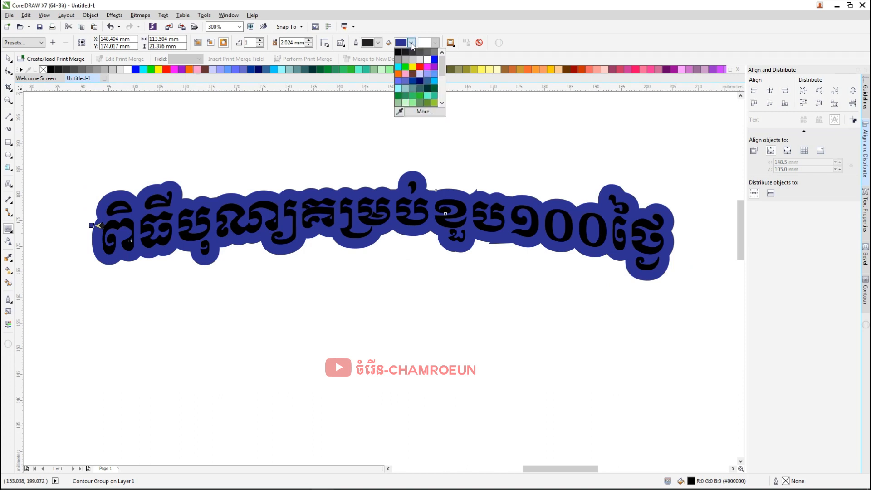
{"action": "left_click", "coordinate": [428, 61]}
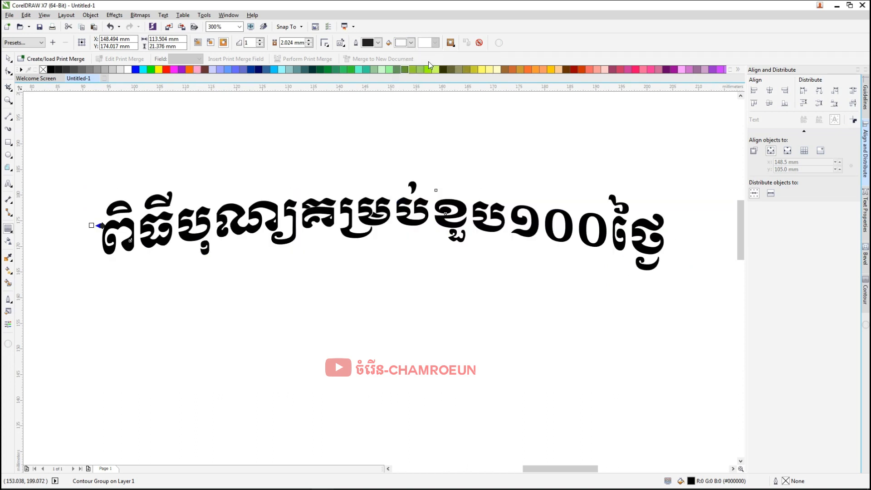
{"action": "left_click", "coordinate": [378, 43]}
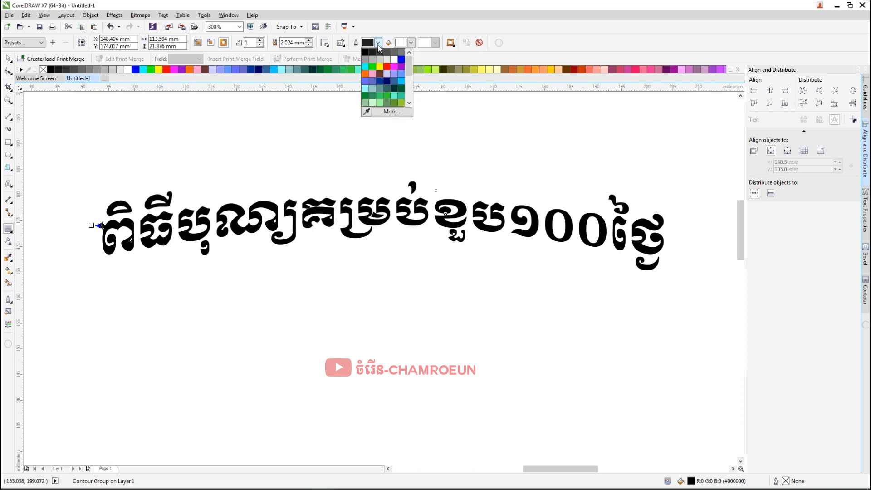
{"action": "left_click", "coordinate": [366, 51]}
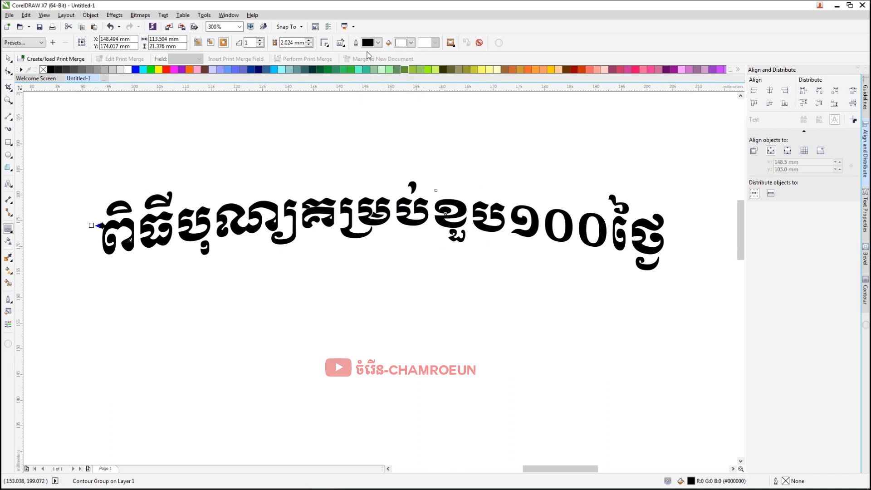
Step: Give the contour group a black outline 0.02 cm wide
{"action": "double_click", "coordinate": [787, 481]}
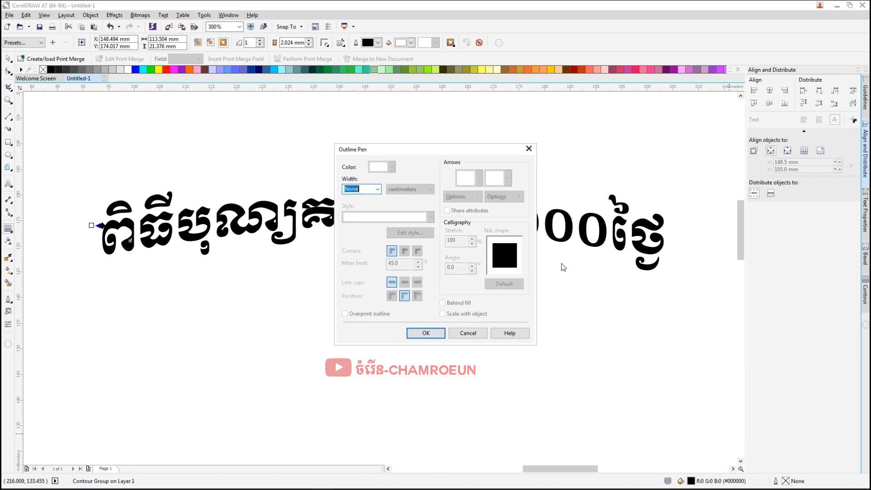
{"action": "left_click", "coordinate": [377, 189]}
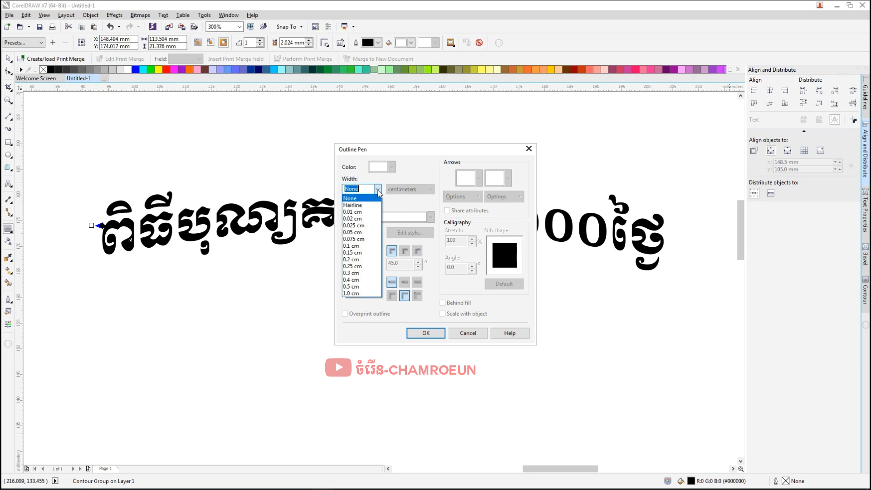
{"action": "left_click", "coordinate": [352, 212]}
{"action": "left_click", "coordinate": [391, 167]}
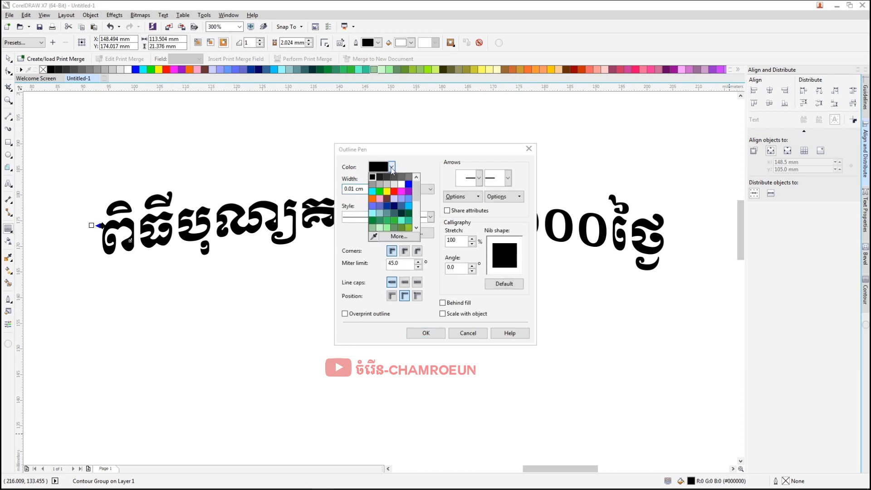
{"action": "left_click", "coordinate": [374, 180]}
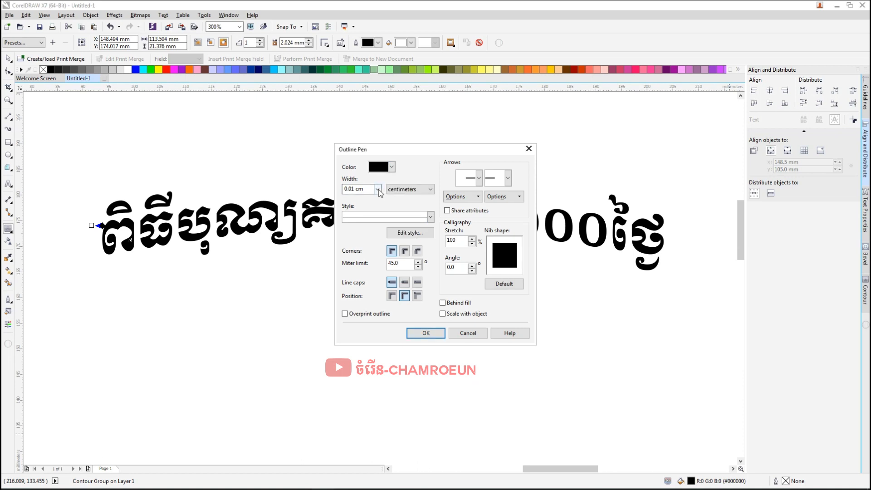
{"action": "left_click", "coordinate": [378, 189]}
{"action": "left_click", "coordinate": [367, 220]}
{"action": "left_click", "coordinate": [427, 337]}
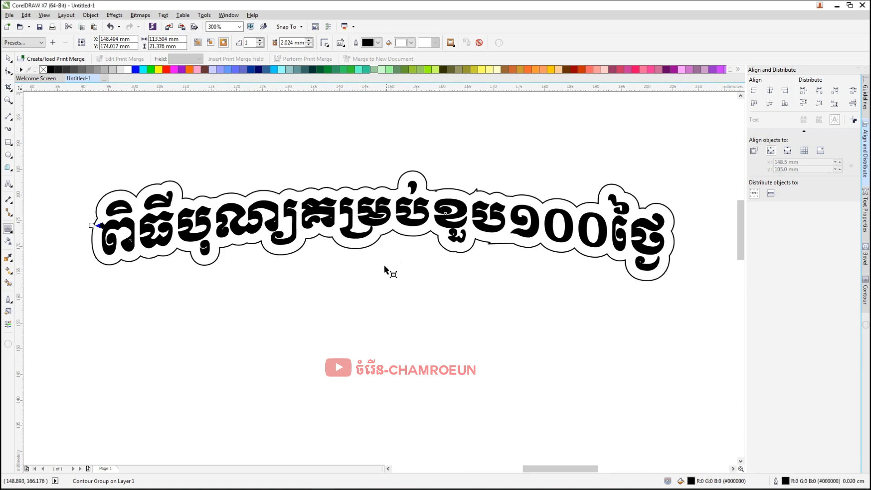
Step: Examine the arched heading and its outlined contour from closer and farther away
{"action": "scroll", "coordinate": [384, 265], "scroll_direction": "down", "scroll_amount": 2}
{"action": "mouse_move", "coordinate": [450, 265]}
{"action": "left_mouse_down"}
{"action": "mouse_move", "coordinate": [384, 255]}
{"action": "mouse_move", "coordinate": [455, 268]}
{"action": "mouse_move", "coordinate": [486, 263]}
{"action": "mouse_move", "coordinate": [460, 264]}
{"action": "mouse_move", "coordinate": [467, 245]}
{"action": "mouse_move", "coordinate": [445, 253]}
{"action": "mouse_move", "coordinate": [511, 266]}
{"action": "mouse_move", "coordinate": [466, 264]}
{"action": "mouse_move", "coordinate": [463, 256]}
{"action": "left_mouse_up"}
{"action": "scroll", "coordinate": [454, 268], "scroll_direction": "up", "scroll_amount": 1}
{"action": "scroll", "coordinate": [486, 263], "scroll_direction": "down", "scroll_amount": 1}
{"action": "scroll", "coordinate": [437, 255], "scroll_direction": "up", "scroll_amount": 1}
{"action": "scroll", "coordinate": [513, 268], "scroll_direction": "down", "scroll_amount": 1}
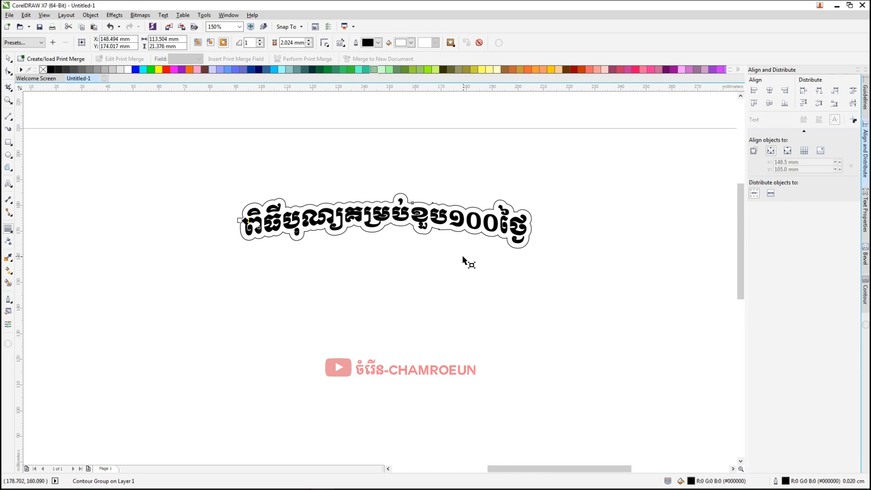
{"action": "left_click", "coordinate": [12, 62]}
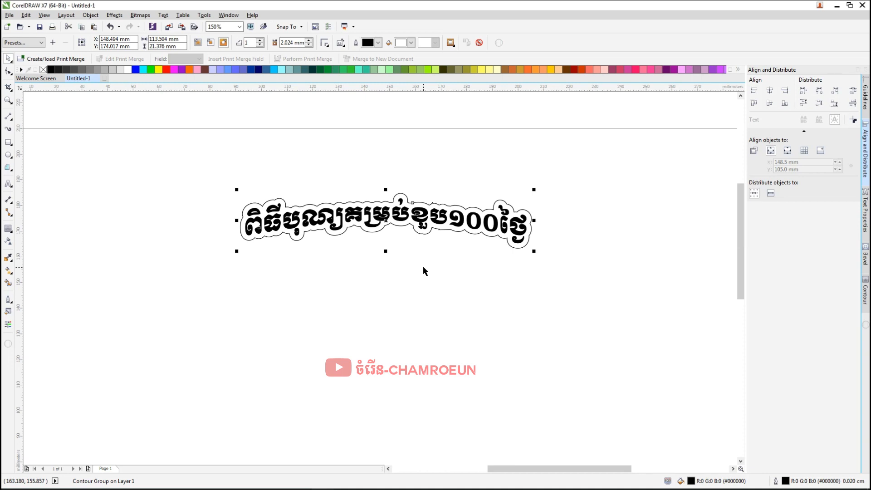
{"action": "left_click_drag", "start_coordinate": [422, 275], "coordinate": [447, 254]}
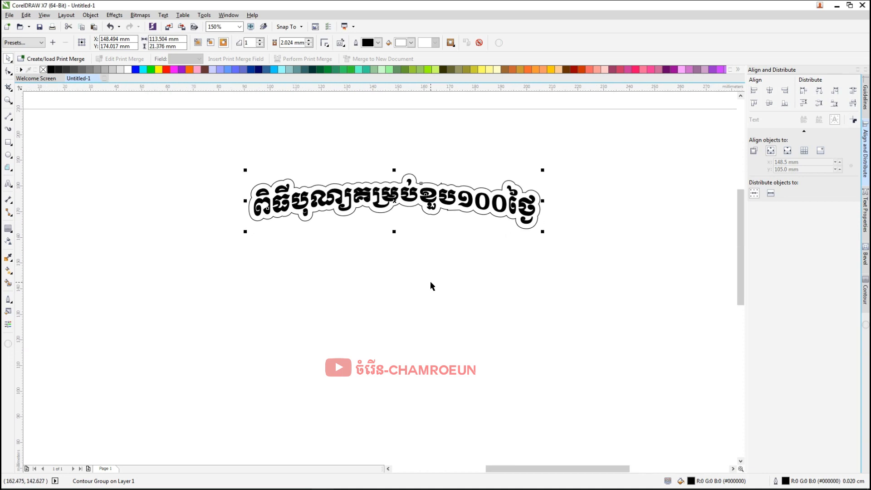
{"action": "left_click_drag", "start_coordinate": [427, 225], "coordinate": [437, 253]}
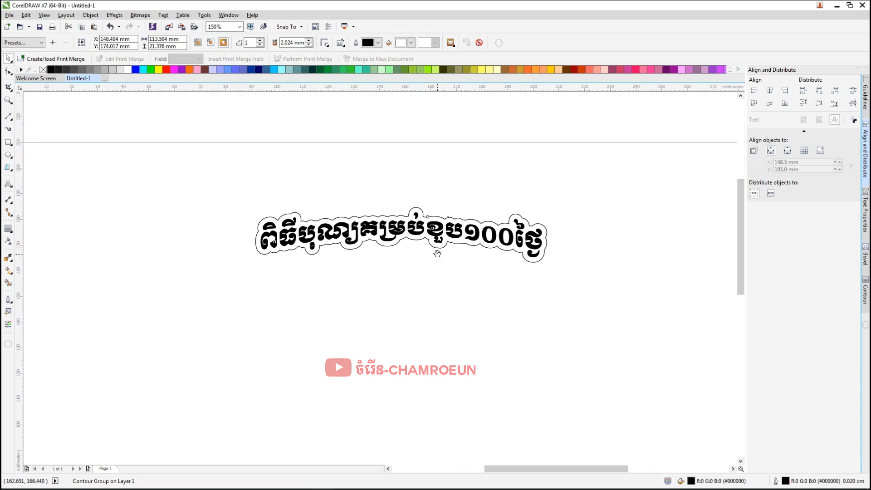
Step: Open the existing CorelDRAW invitation drawing with the blue ornamental border
{"action": "left_click", "coordinate": [9, 16]}
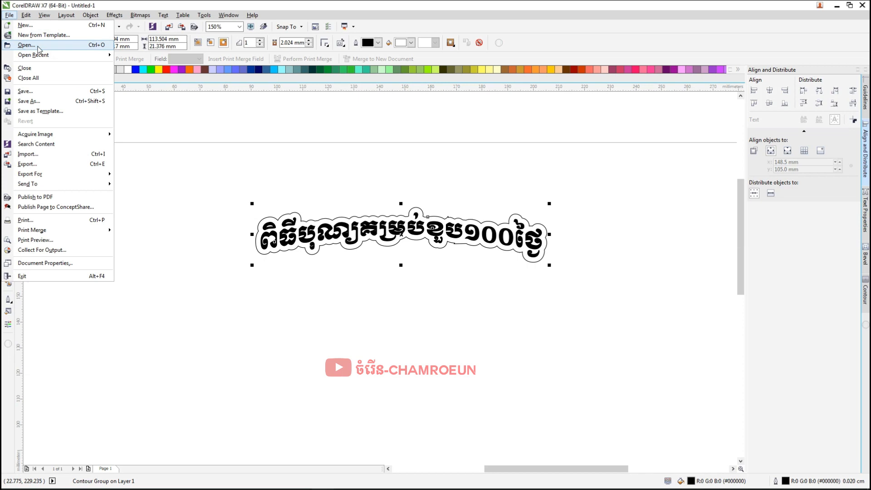
{"action": "key", "text": "Escape"}
{"action": "key", "text": "ctrl+o"}
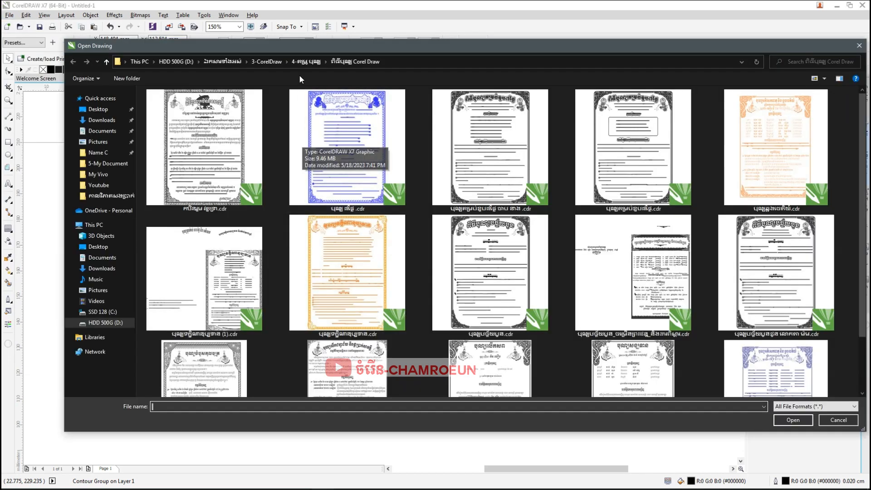
{"action": "double_click", "coordinate": [362, 144]}
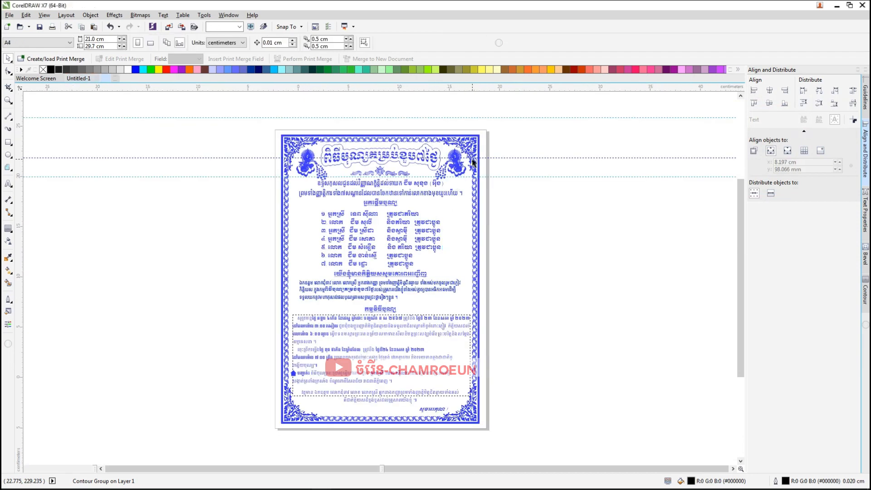
Step: Ungroup the invitation's objects, pull the blue ornamental border bitmap slightly away, and copy it
{"action": "left_click", "coordinate": [473, 150]}
{"action": "right_click", "coordinate": [473, 144]}
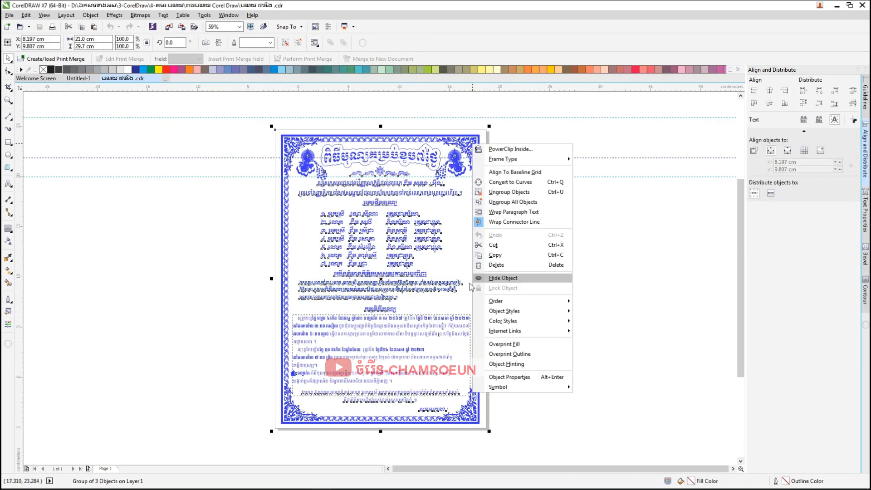
{"action": "left_click", "coordinate": [499, 193]}
{"action": "left_click_drag", "start_coordinate": [472, 142], "coordinate": [483, 173]}
{"action": "right_click", "coordinate": [483, 173]}
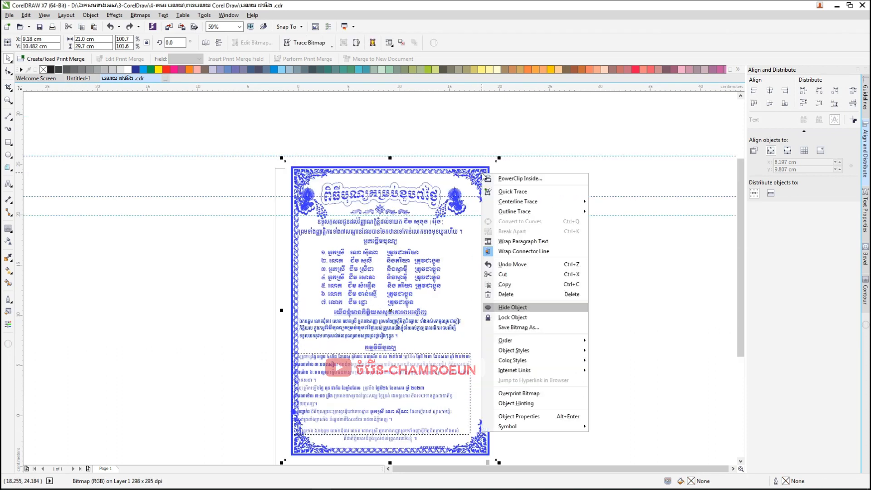
{"action": "left_click", "coordinate": [504, 284]}
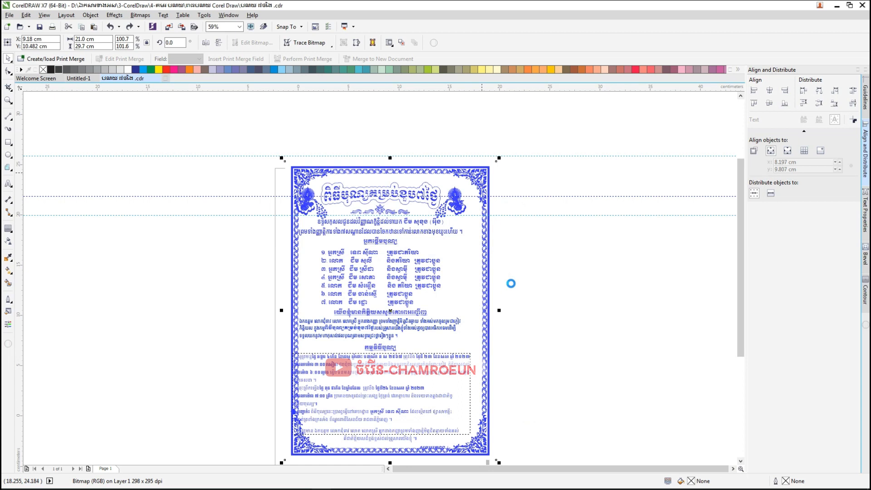
Step: Paste the copied blue ornamental border into the Untitled-1 drawing that holds the arched heading
{"action": "left_click", "coordinate": [79, 79]}
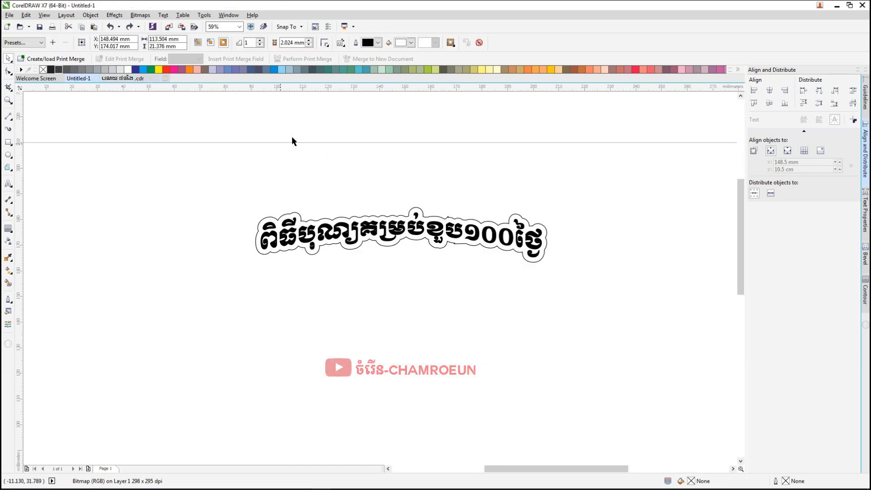
{"action": "right_click", "coordinate": [297, 132]}
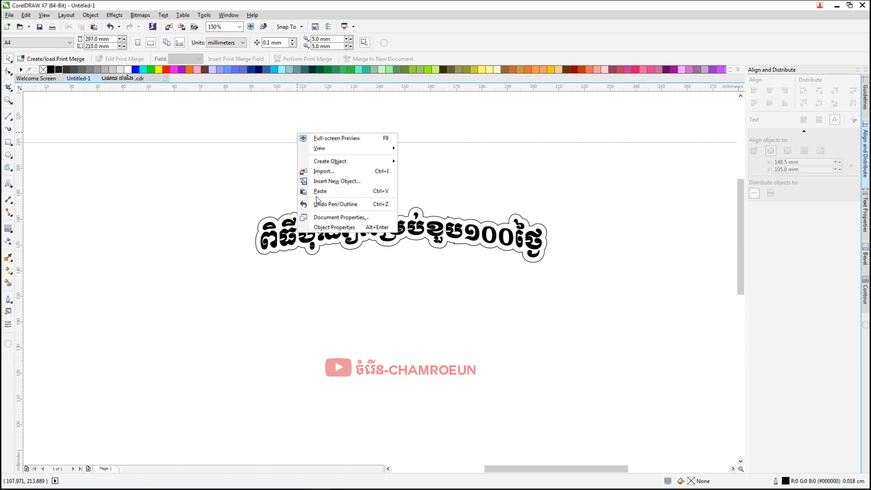
{"action": "left_click", "coordinate": [317, 192]}
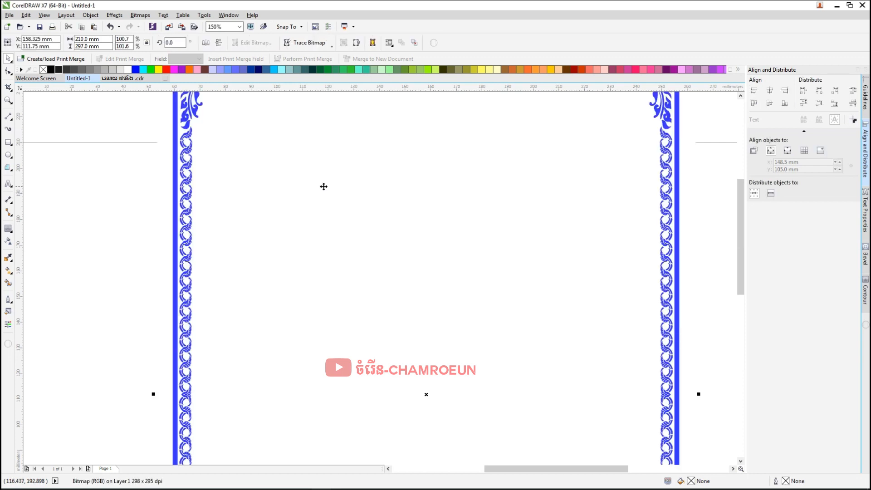
{"action": "scroll", "coordinate": [340, 181], "scroll_direction": "down", "scroll_amount": 2}
{"action": "scroll", "coordinate": [340, 200], "scroll_direction": "up", "scroll_amount": 2}
Step: Send the pasted border bitmap to the back of the page, behind the arched heading
{"action": "left_click", "coordinate": [346, 172]}
{"action": "right_click", "coordinate": [370, 160]}
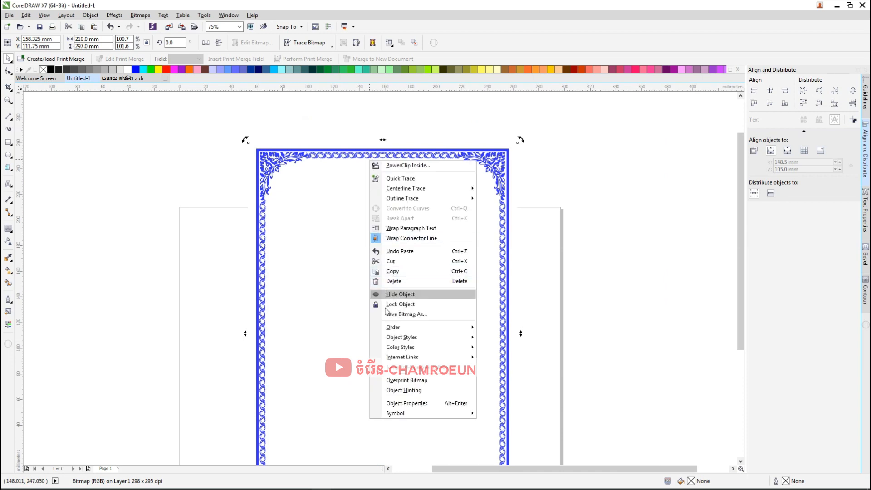
{"action": "mouse_move", "coordinate": [394, 330]}
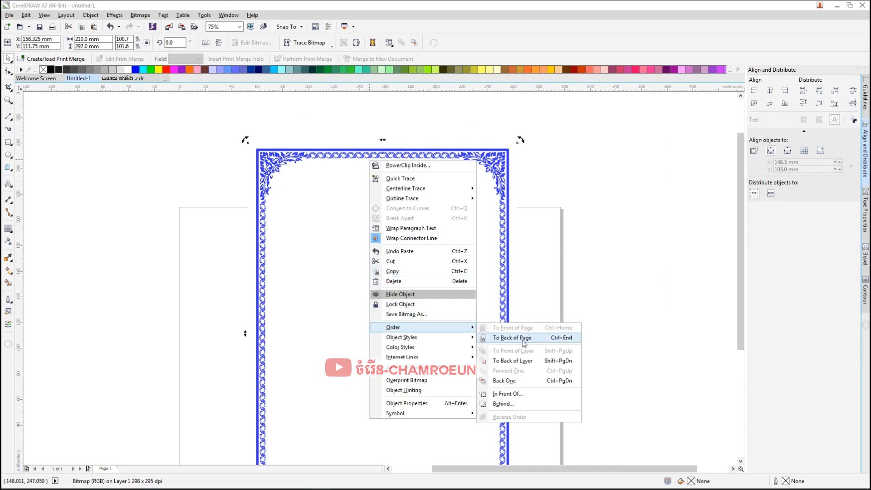
{"action": "left_click", "coordinate": [524, 340]}
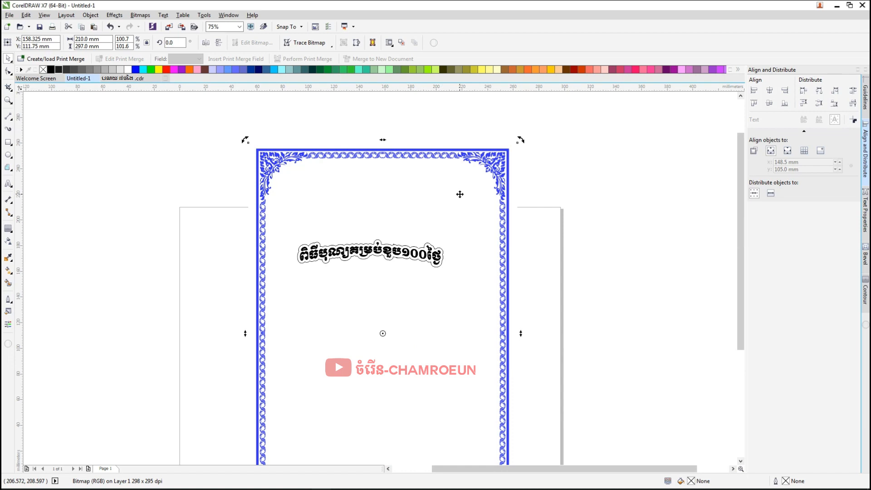
Step: Switch the page to portrait orientation and centre the border on it both horizontally and vertically
{"action": "left_click", "coordinate": [211, 221]}
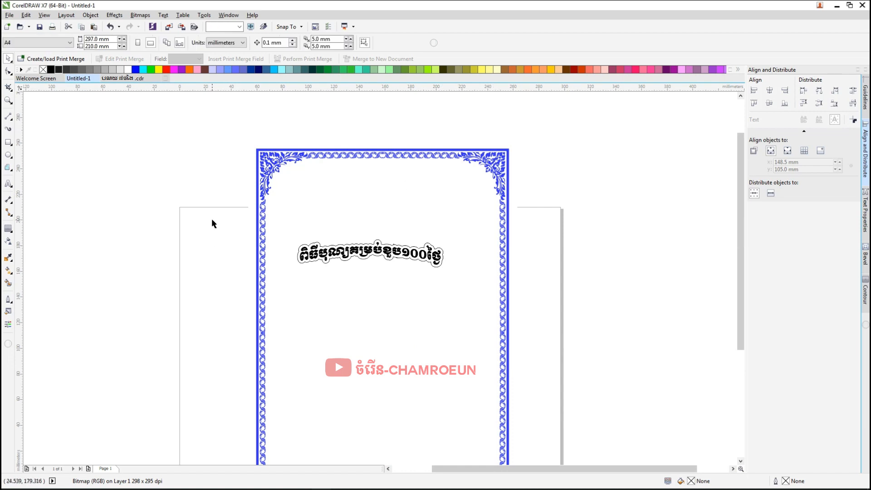
{"action": "left_click", "coordinate": [140, 43]}
{"action": "left_click", "coordinate": [447, 157]}
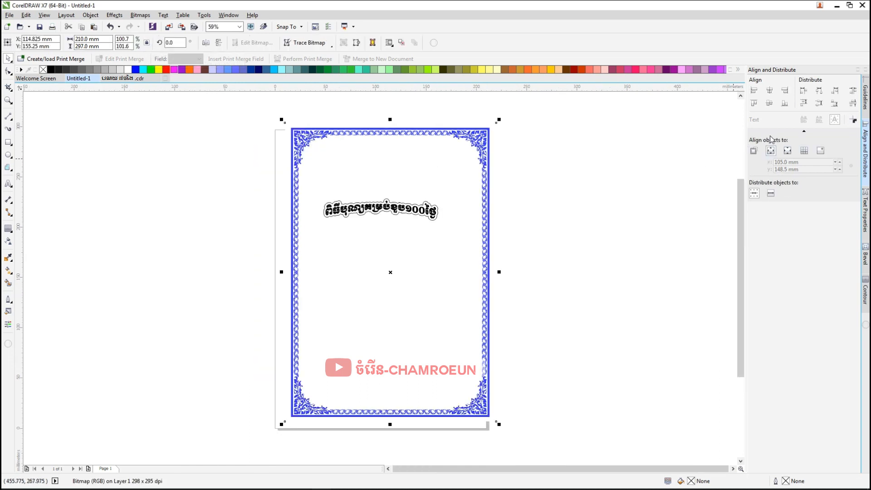
{"action": "left_click", "coordinate": [770, 103]}
{"action": "left_click", "coordinate": [770, 91]}
{"action": "left_click", "coordinate": [571, 162]}
Step: Move the arched heading with its contour up inside the border, just below its top ornament
{"action": "scroll", "coordinate": [392, 187], "scroll_direction": "up", "scroll_amount": 2}
{"action": "left_click_drag", "start_coordinate": [393, 187], "coordinate": [409, 270]}
{"action": "left_click", "coordinate": [374, 324]}
{"action": "left_click_drag", "start_coordinate": [374, 324], "coordinate": [395, 212]}
Step: Fill the heading text with the blue sampled from the ornamental border, #3734FF
{"action": "left_click", "coordinate": [379, 208]}
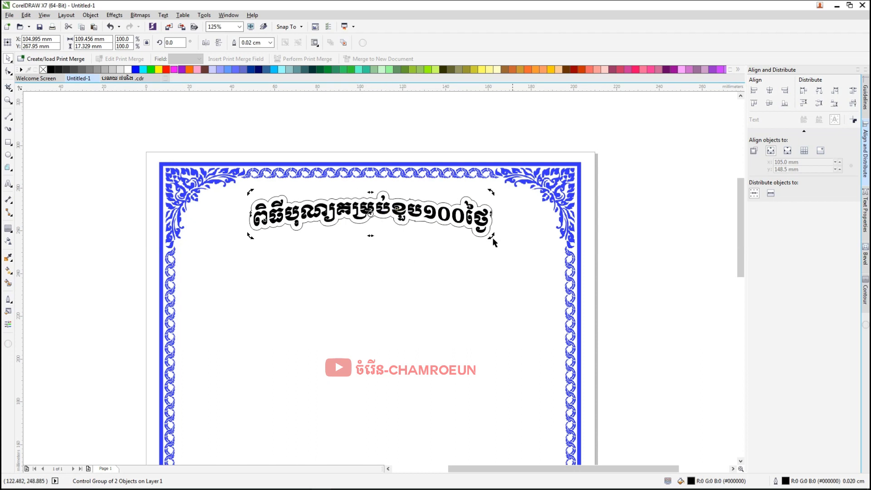
{"action": "double_click", "coordinate": [691, 483]}
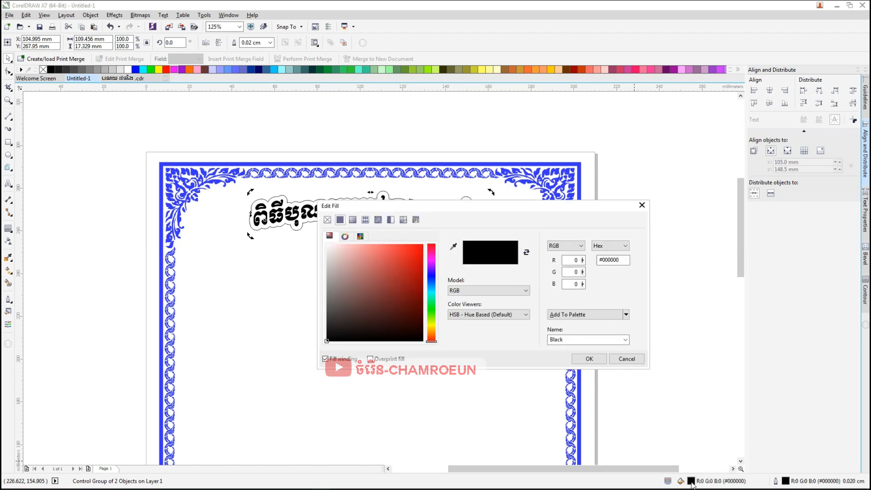
{"action": "left_click", "coordinate": [453, 247]}
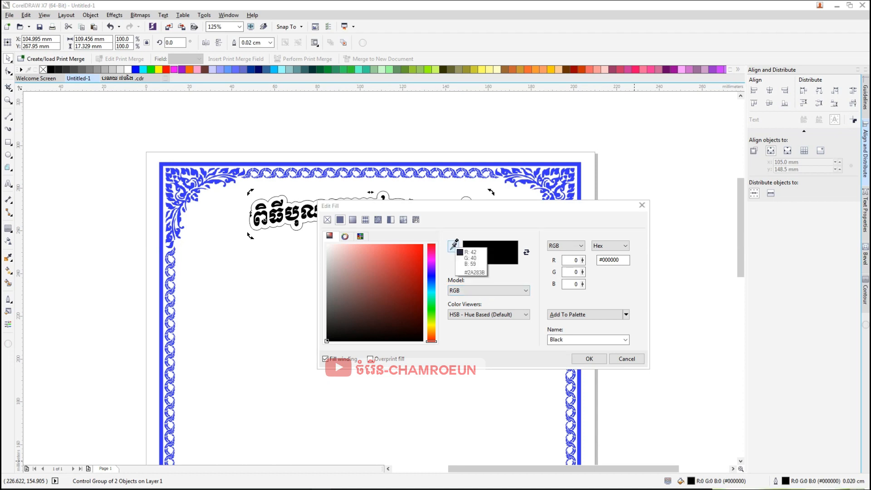
{"action": "left_click", "coordinate": [184, 192]}
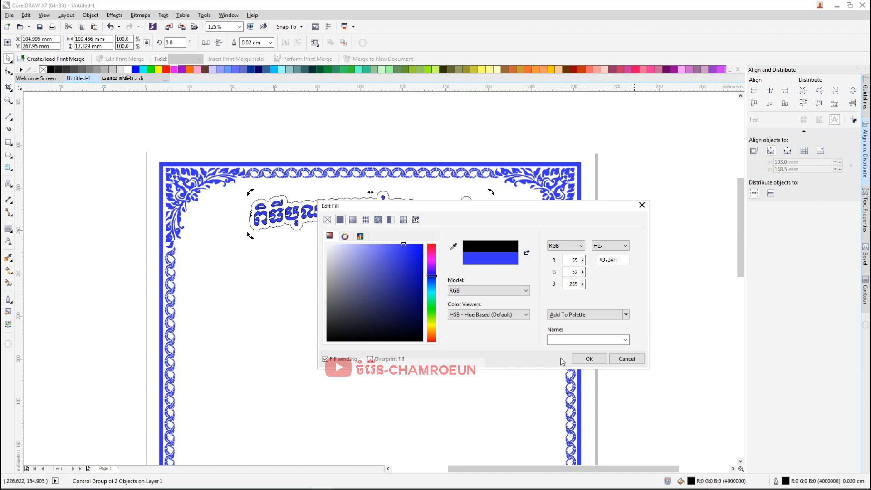
{"action": "left_click", "coordinate": [588, 358]}
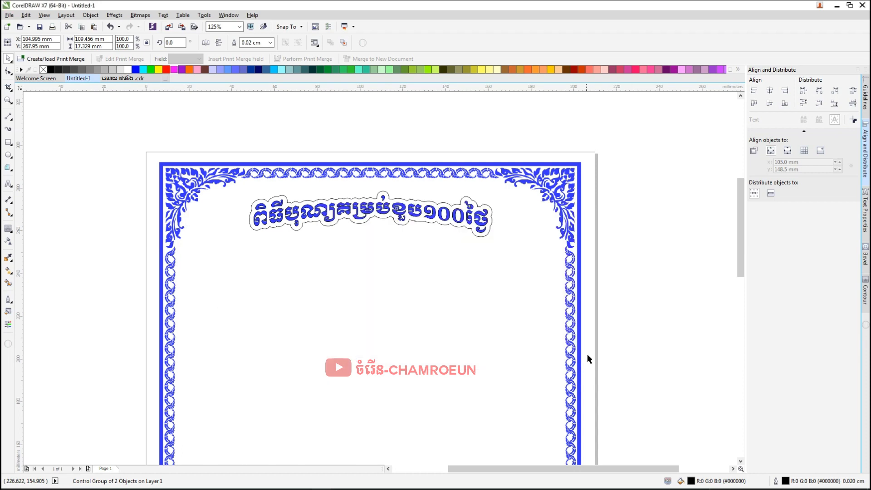
Step: Set the heading text's outline to the same blue by sampling the filled lettering
{"action": "double_click", "coordinate": [786, 483]}
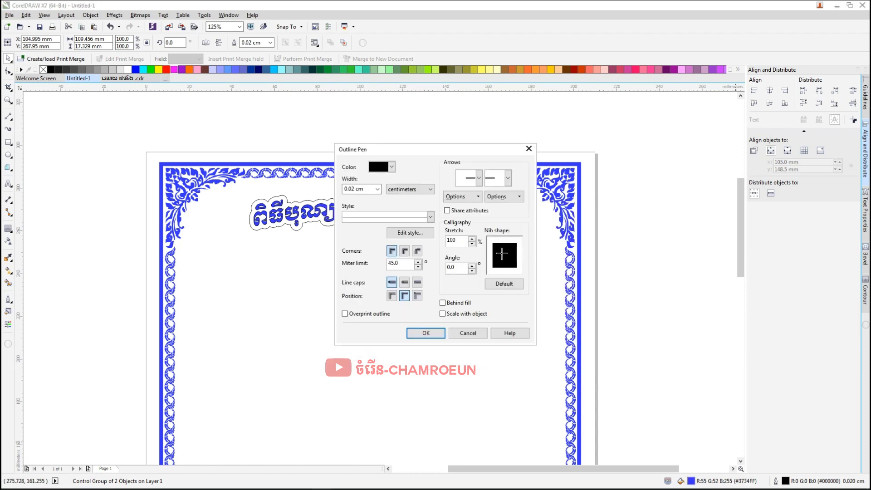
{"action": "left_click", "coordinate": [391, 167]}
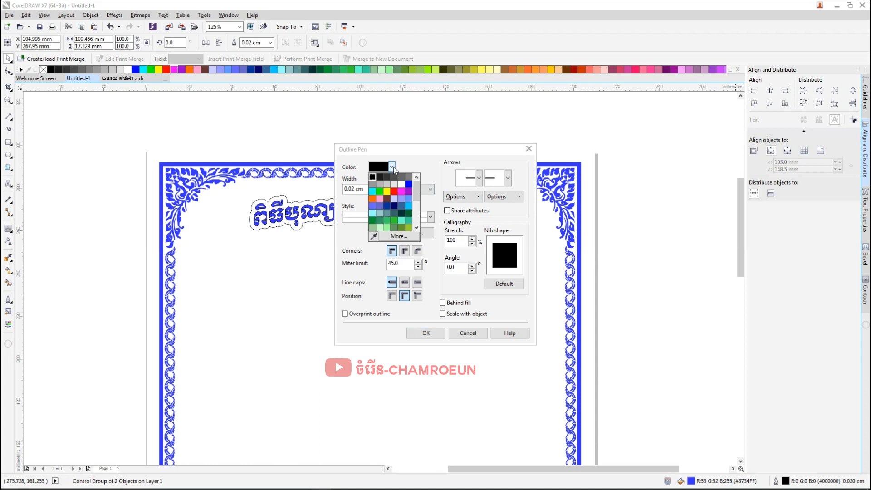
{"action": "left_click", "coordinate": [373, 237]}
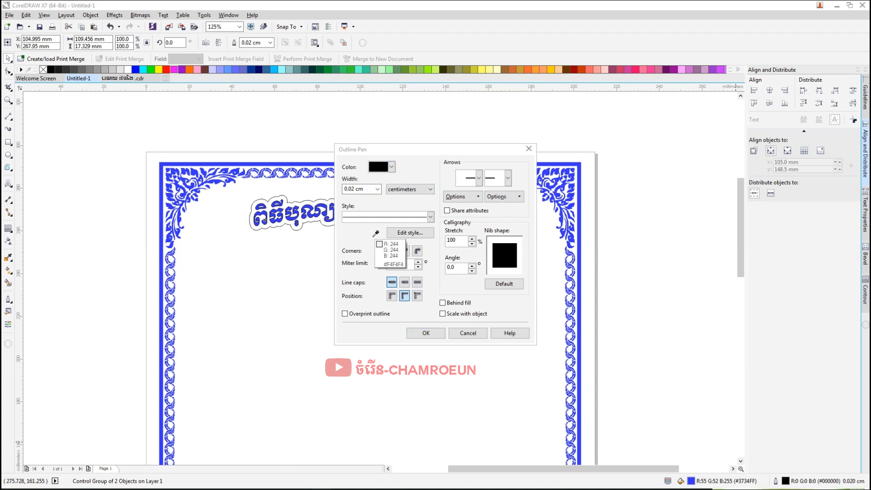
{"action": "left_click", "coordinate": [276, 218]}
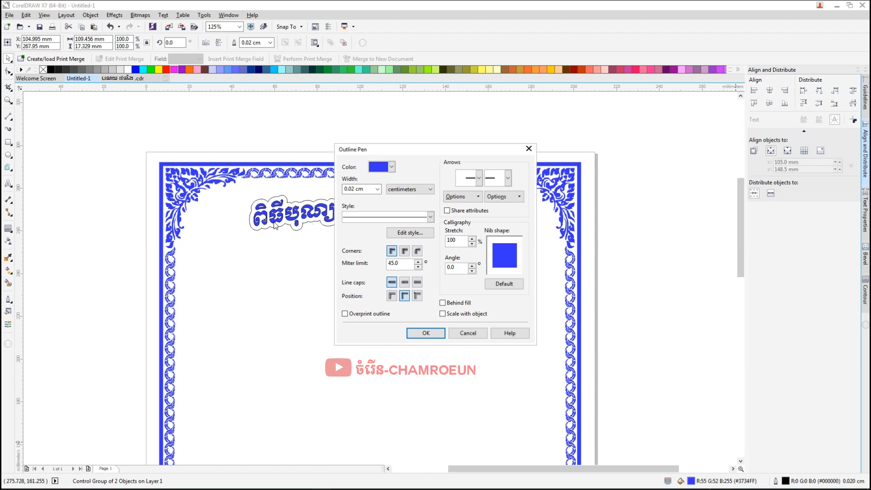
{"action": "left_click", "coordinate": [446, 334]}
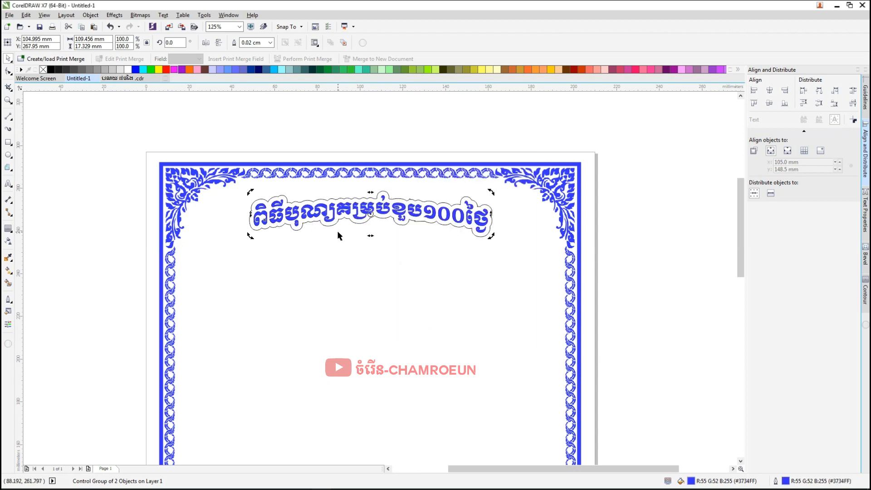
Step: Recolour the contour's outline around the heading with the blue sampled from the heading text
{"action": "scroll", "coordinate": [359, 216], "scroll_direction": "up", "scroll_amount": 4}
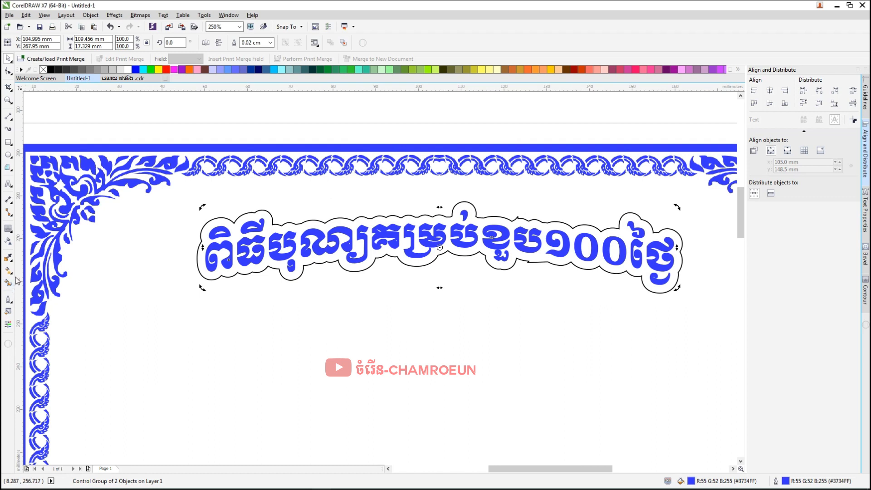
{"action": "left_click", "coordinate": [9, 231]}
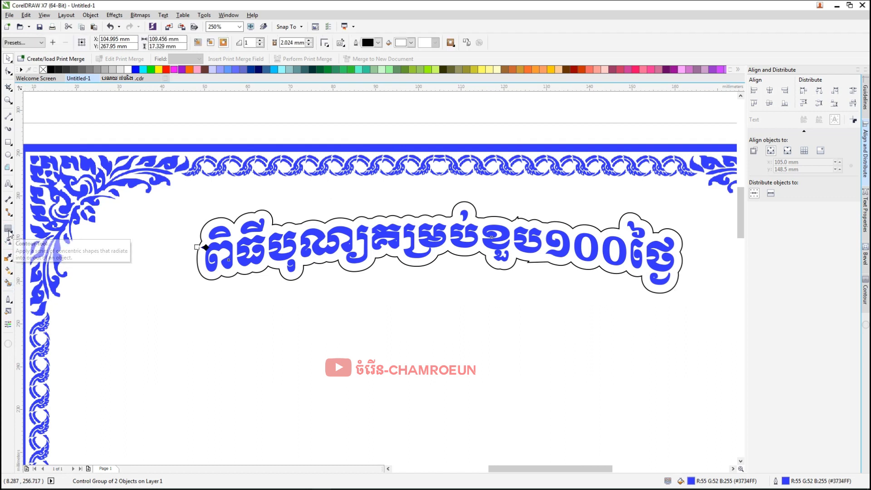
{"action": "left_click", "coordinate": [377, 43]}
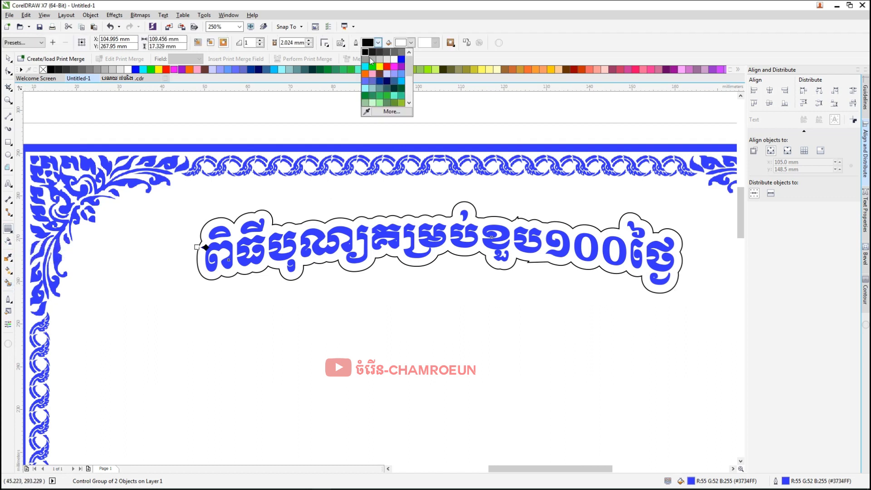
{"action": "left_click", "coordinate": [367, 113]}
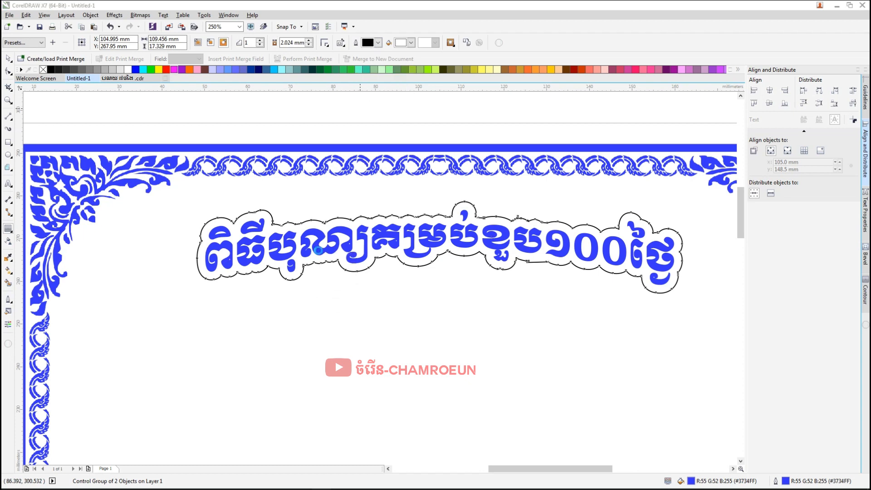
{"action": "left_click", "coordinate": [318, 251]}
{"action": "left_click", "coordinate": [8, 59]}
{"action": "scroll", "coordinate": [280, 227], "scroll_direction": "down", "scroll_amount": 1}
{"action": "left_click_drag", "start_coordinate": [425, 254], "coordinate": [410, 238]}
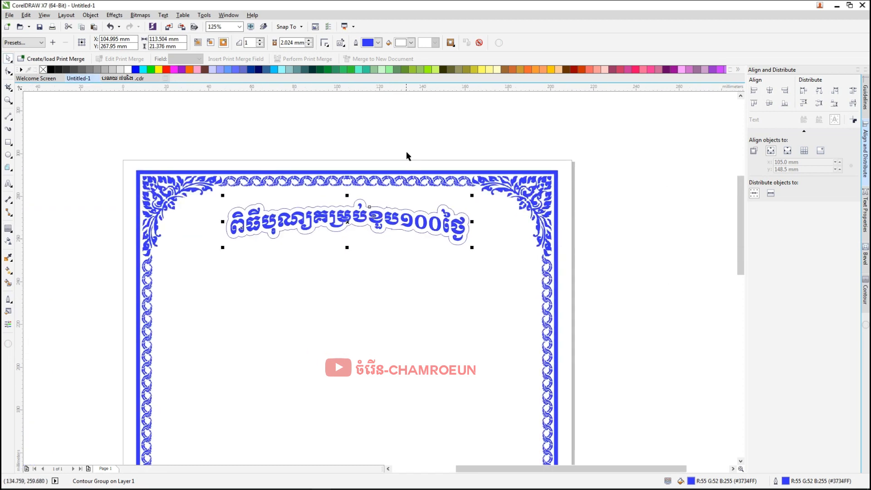
{"action": "left_click", "coordinate": [405, 139]}
Step: In the existing invitation drawing, ungroup the remaining artwork and copy the angel figure on the right of its heading
{"action": "left_click", "coordinate": [121, 79]}
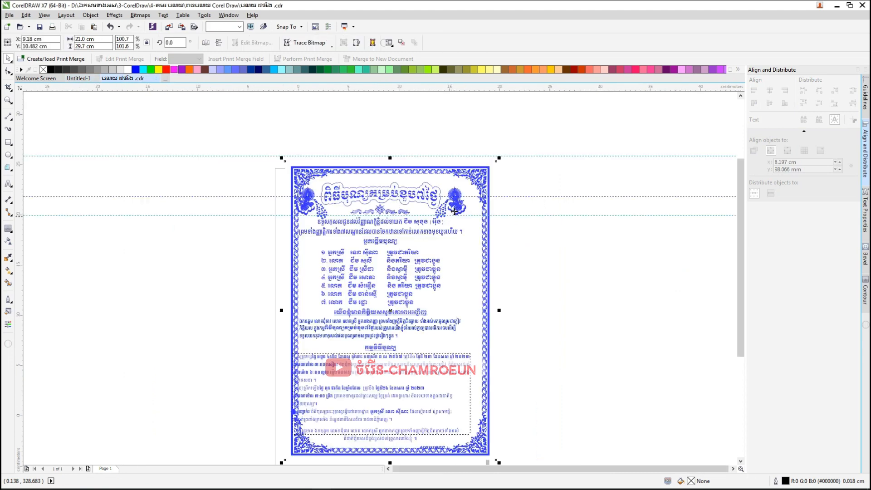
{"action": "left_click", "coordinate": [463, 208]}
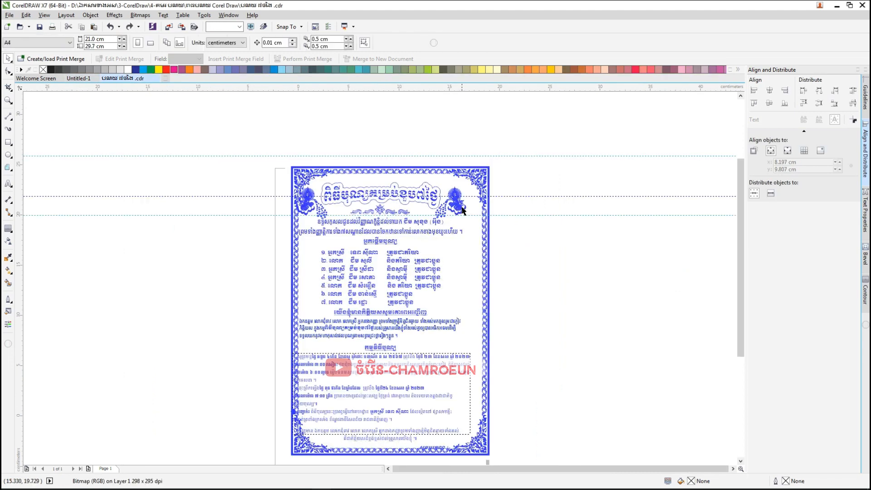
{"action": "right_click", "coordinate": [462, 208]}
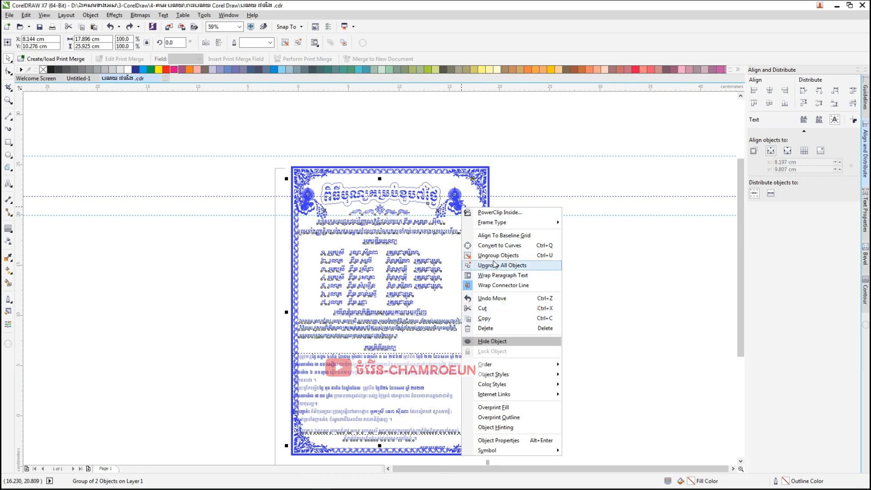
{"action": "left_click", "coordinate": [502, 264]}
{"action": "left_click", "coordinate": [464, 208]}
{"action": "right_click", "coordinate": [464, 208]}
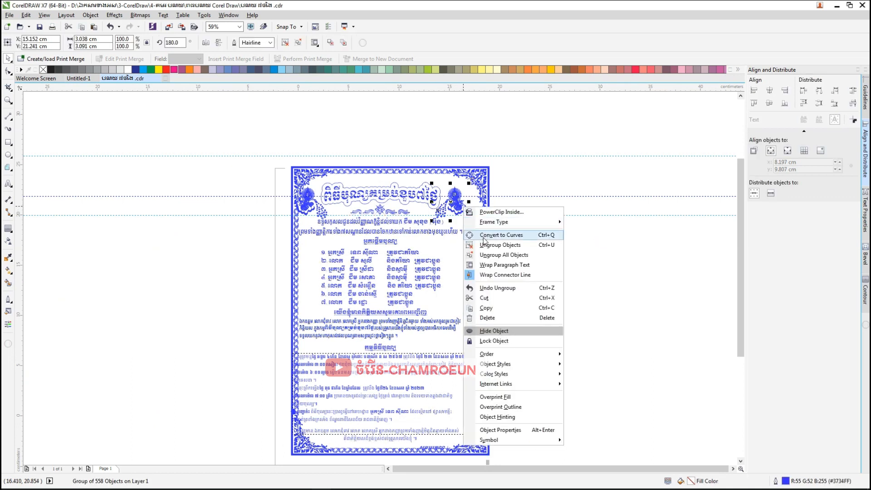
{"action": "left_click", "coordinate": [488, 308]}
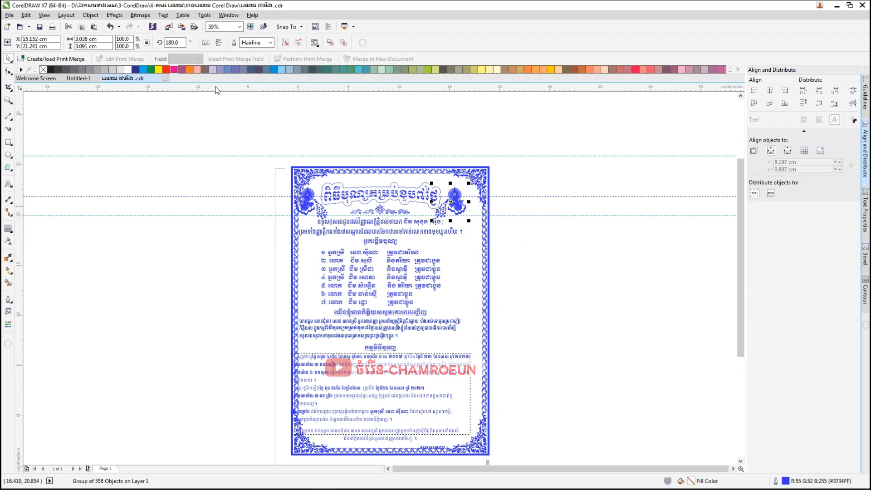
Step: Paste the angel figure into Untitled-1, at the right end of the arched heading
{"action": "left_click", "coordinate": [78, 79]}
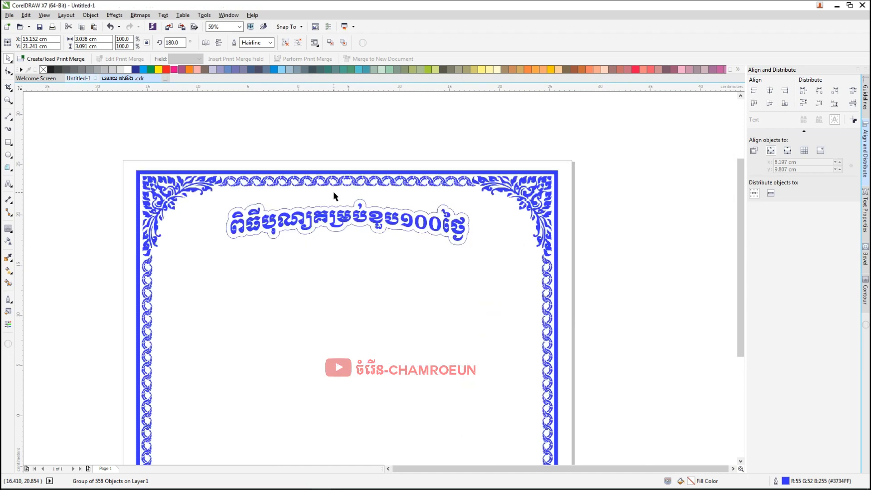
{"action": "right_click", "coordinate": [507, 211]}
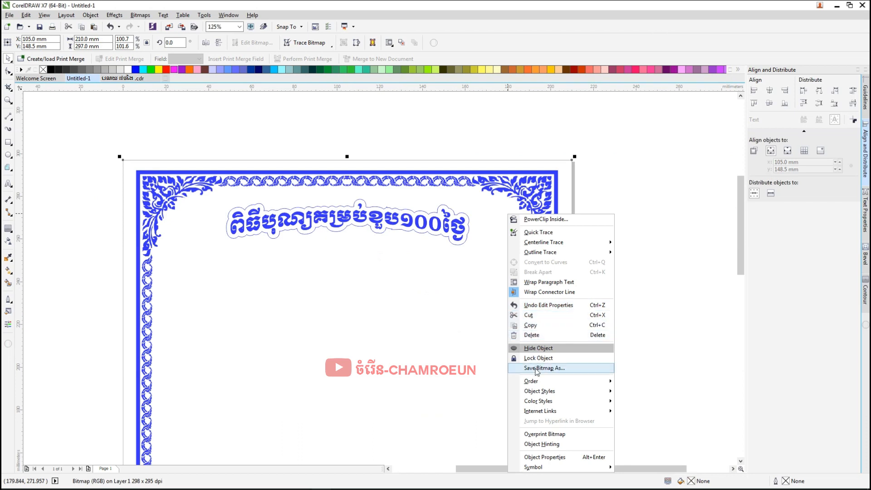
{"action": "left_click", "coordinate": [459, 269]}
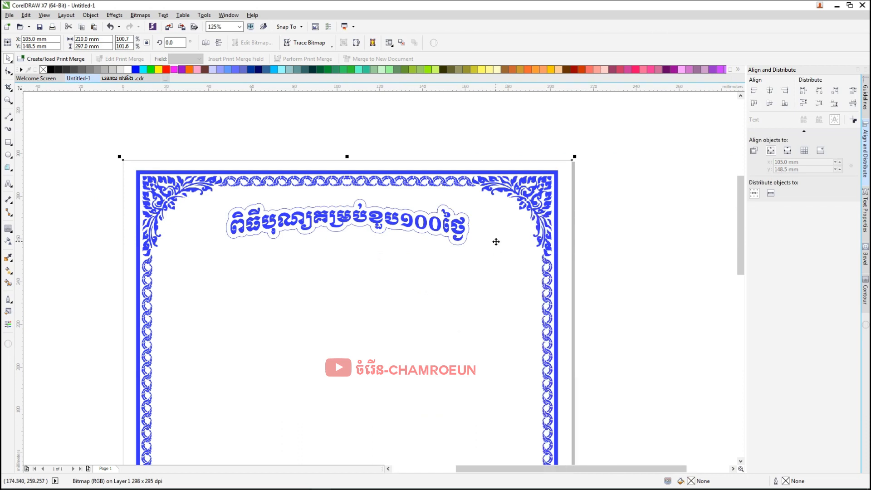
{"action": "left_click", "coordinate": [640, 236]}
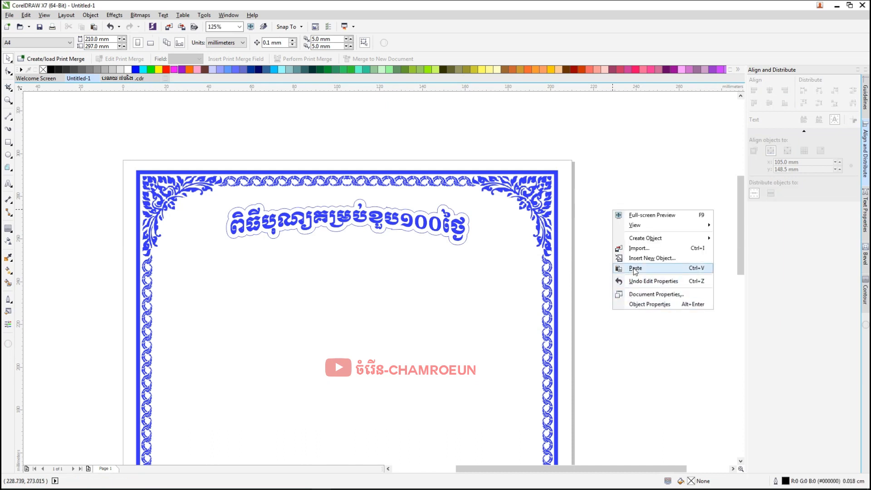
{"action": "left_click", "coordinate": [634, 268]}
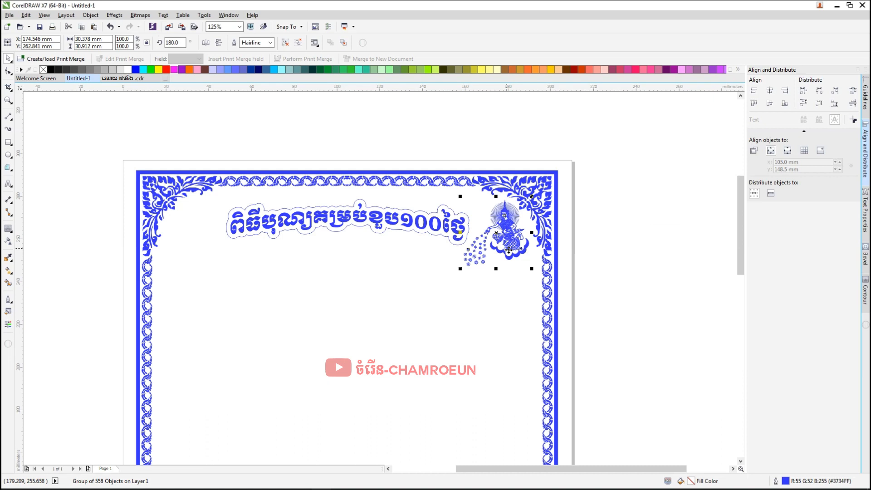
Step: Paste a second angel figure and move it to the left end of the arched heading
{"action": "right_click", "coordinate": [627, 209]}
{"action": "left_click", "coordinate": [650, 268]}
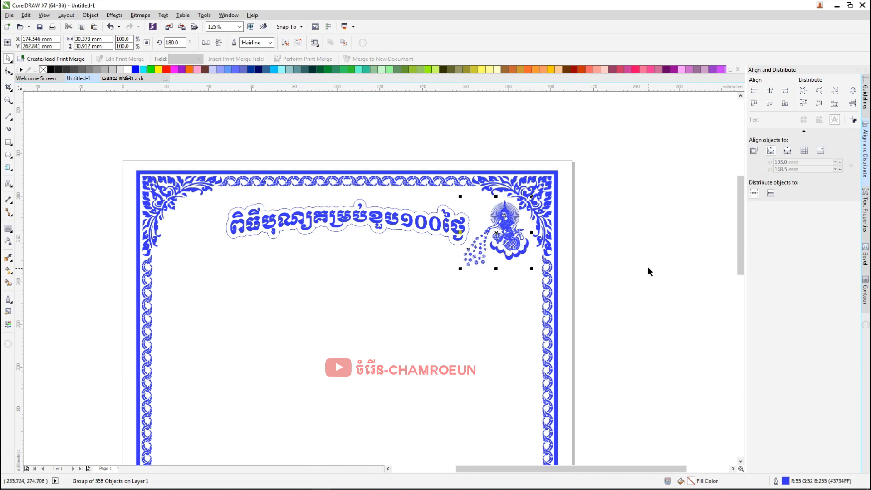
{"action": "left_click_drag", "start_coordinate": [498, 248], "coordinate": [213, 247]}
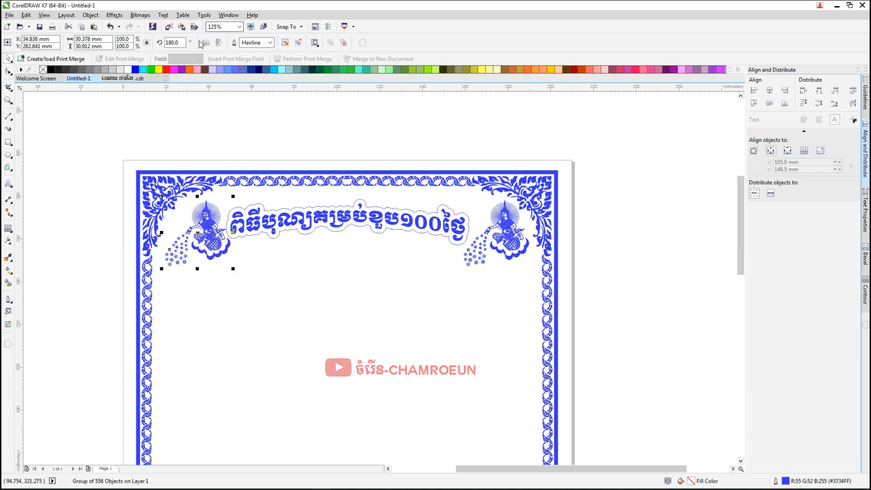
Step: Mirror the left angel figure horizontally and move it outward, clear of the arched heading
{"action": "left_click", "coordinate": [219, 44]}
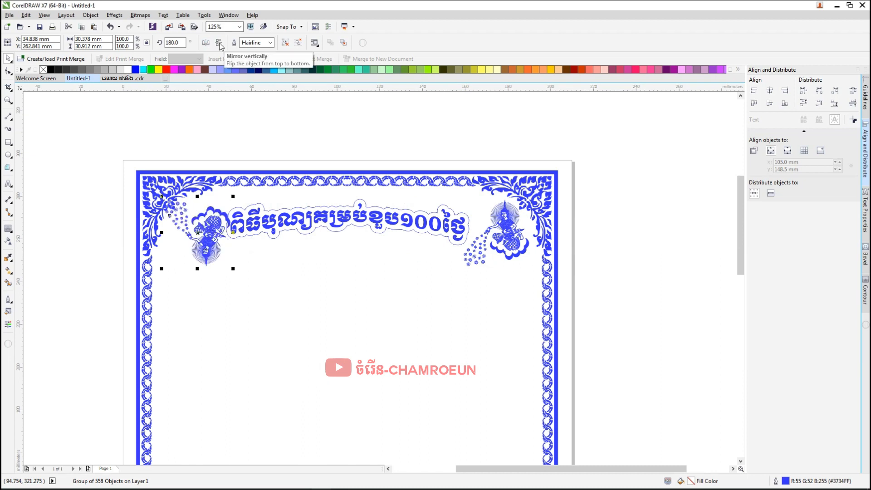
{"action": "key", "text": "ctrl+z"}
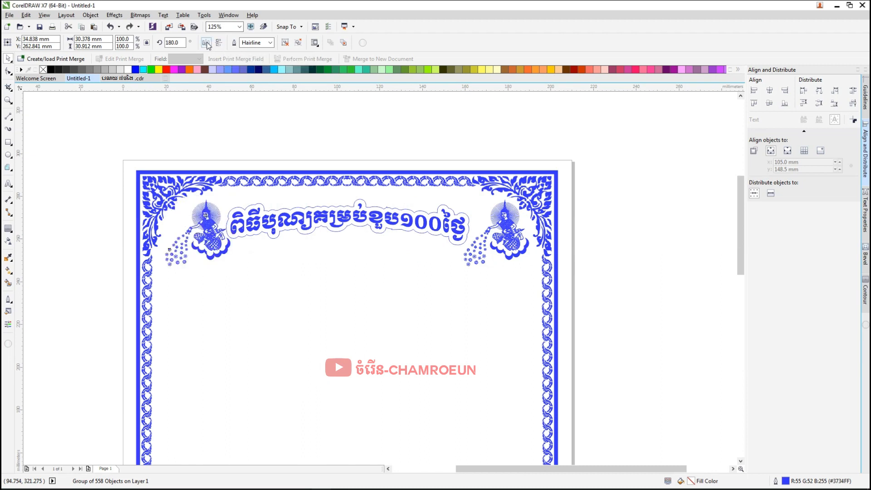
{"action": "left_click", "coordinate": [206, 43]}
{"action": "left_click_drag", "start_coordinate": [186, 250], "coordinate": [190, 250]}
Step: Group the two angel figures and centre the group horizontally on the page
{"action": "left_click", "coordinate": [504, 256], "text": "shift"}
{"action": "right_click", "coordinate": [508, 246]}
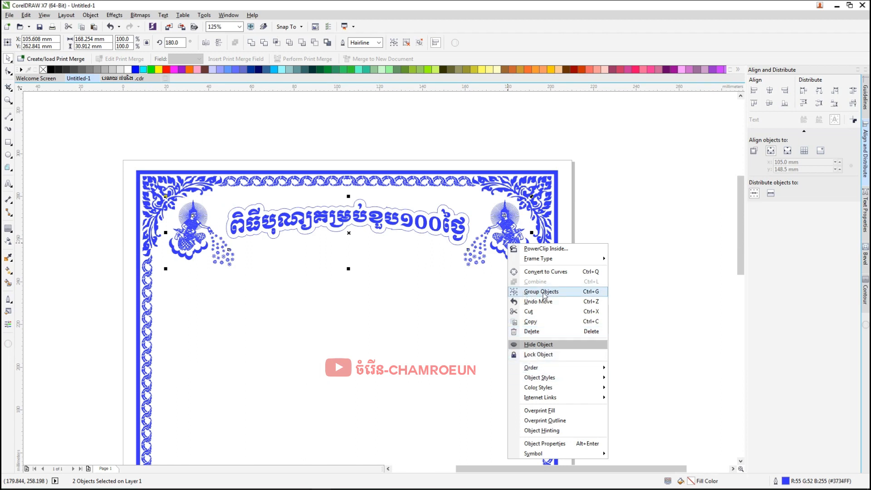
{"action": "left_click", "coordinate": [543, 295]}
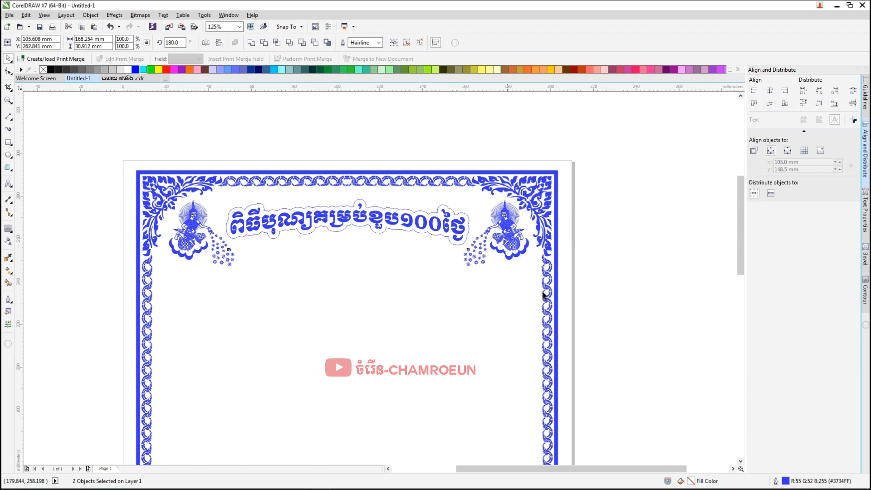
{"action": "left_click", "coordinate": [769, 97]}
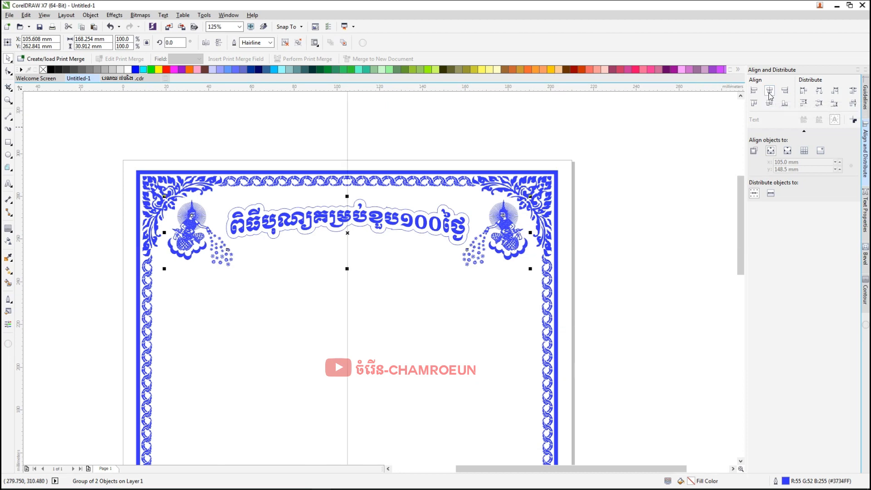
{"action": "left_click", "coordinate": [432, 269]}
{"action": "left_click_drag", "start_coordinate": [474, 265], "coordinate": [520, 214]}
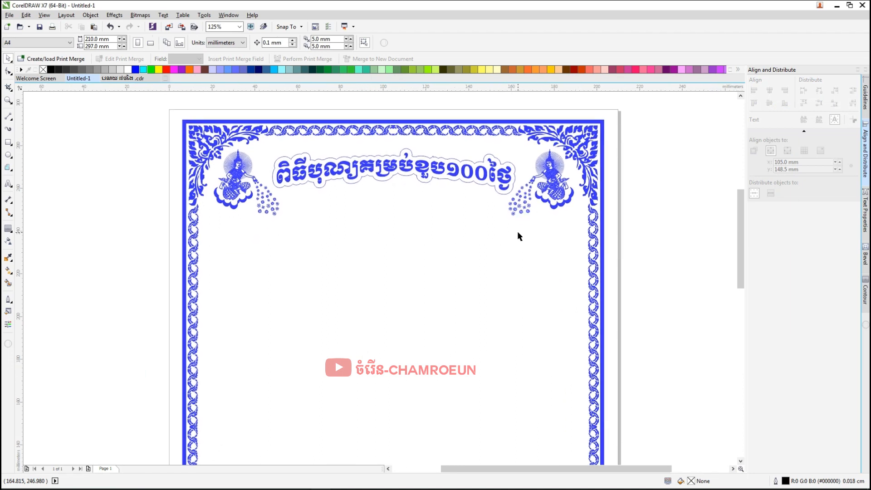
Step: In the existing invitation drawing, ungroup the artwork that holds the floral divider and the body text
{"action": "left_click", "coordinate": [127, 84]}
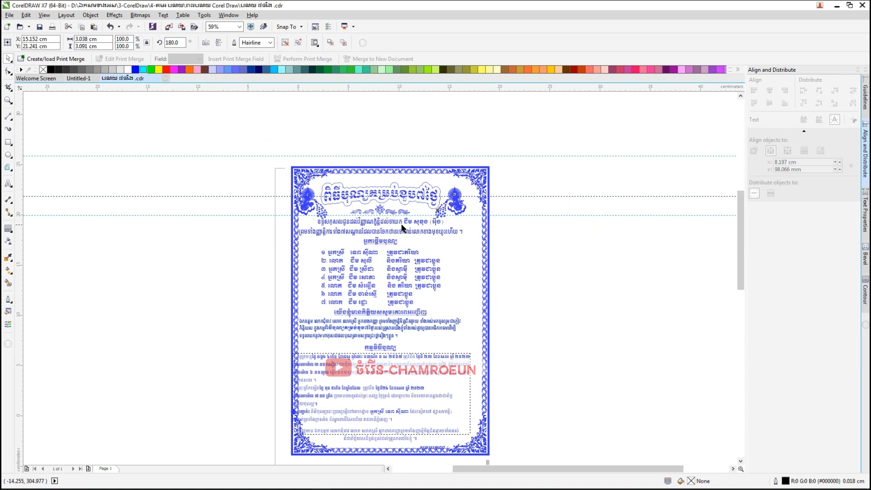
{"action": "scroll", "coordinate": [401, 228], "scroll_direction": "up", "scroll_amount": 1}
{"action": "scroll", "coordinate": [358, 227], "scroll_direction": "up", "scroll_amount": 1}
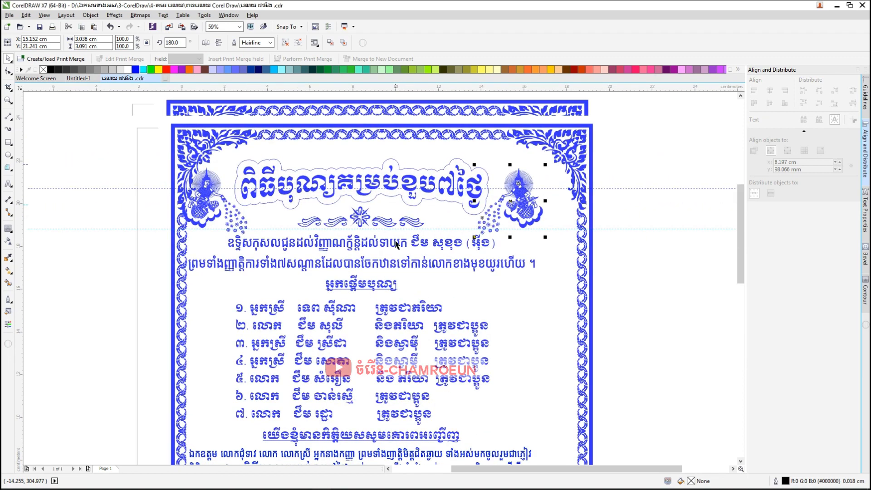
{"action": "left_click", "coordinate": [360, 223]}
{"action": "left_click", "coordinate": [362, 217]}
{"action": "left_click_drag", "start_coordinate": [363, 216], "coordinate": [380, 231]}
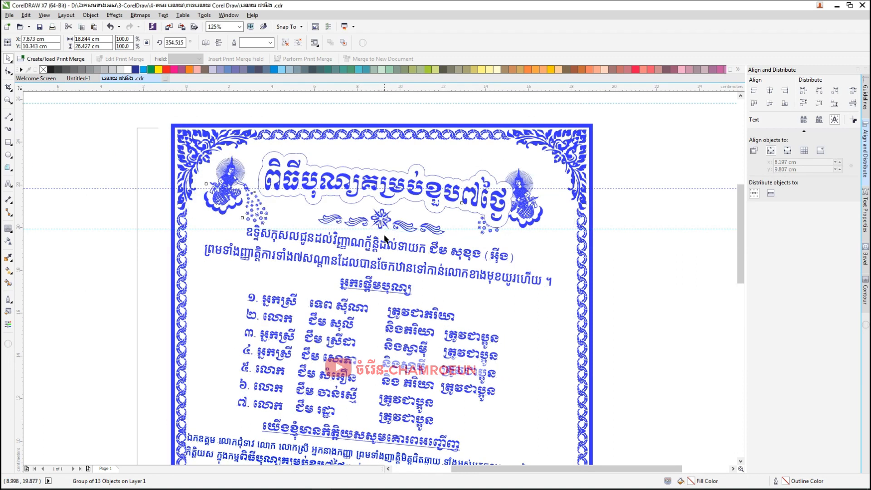
{"action": "key", "text": "ctrl+z"}
{"action": "right_click", "coordinate": [377, 223]}
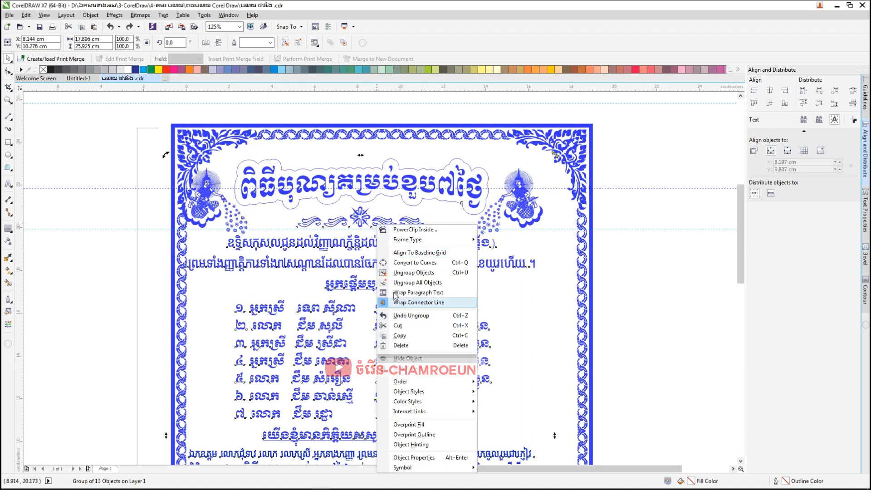
{"action": "left_click", "coordinate": [400, 274]}
Step: Copy the floral divider under the heading together with the two-line introductory text below it
{"action": "left_click", "coordinate": [422, 222]}
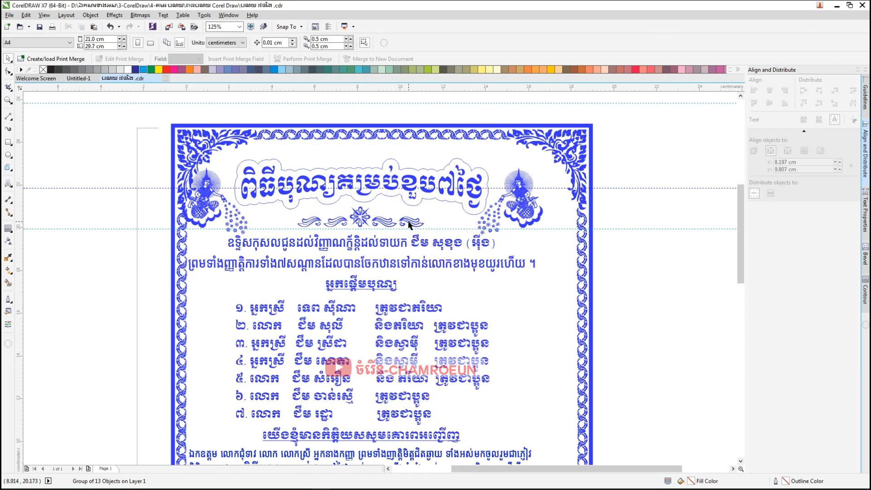
{"action": "left_click", "coordinate": [383, 247], "text": "shift"}
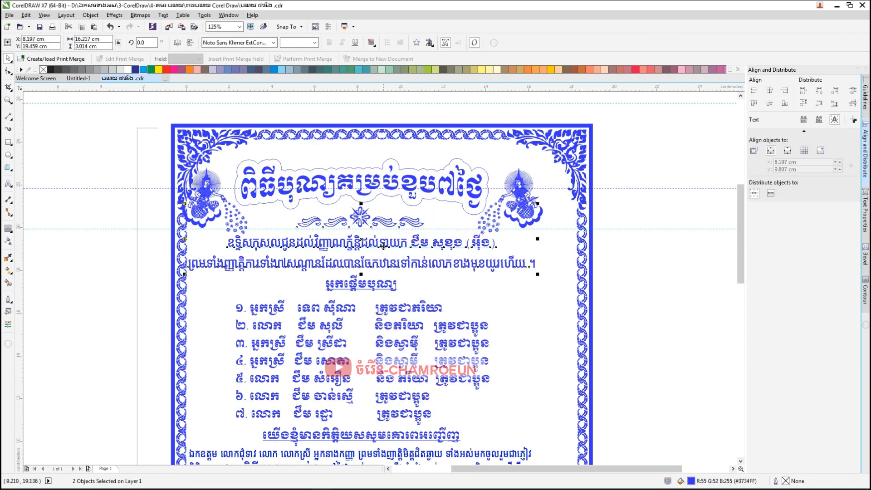
{"action": "right_click", "coordinate": [383, 245]}
{"action": "left_click", "coordinate": [403, 325]}
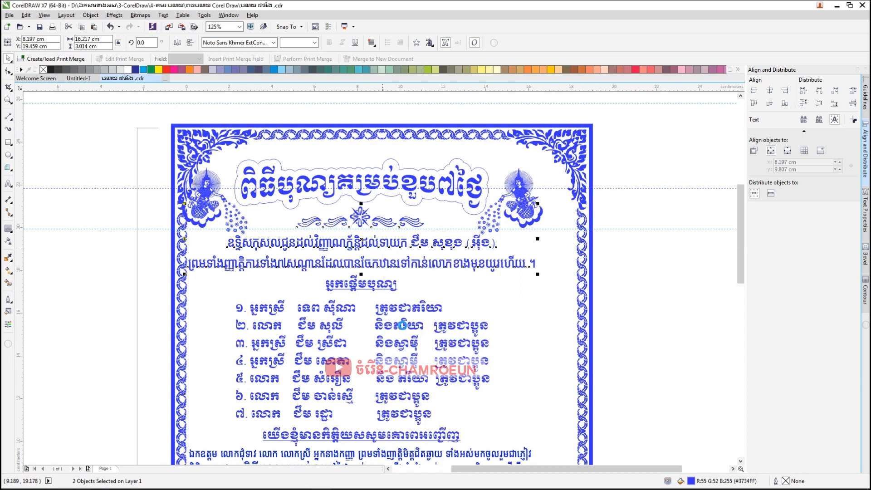
Step: Paste the floral divider and introductory text below the heading in Untitled-1 and centre them horizontally on the page
{"action": "left_click", "coordinate": [78, 81]}
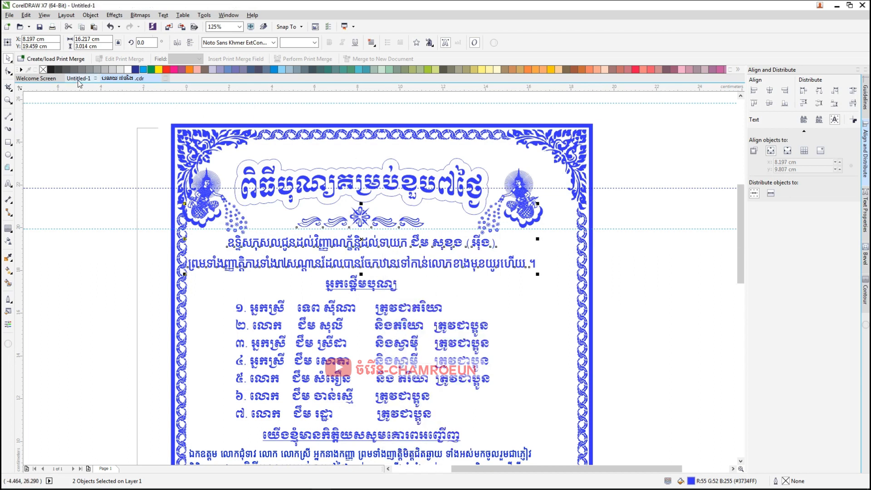
{"action": "right_click", "coordinate": [384, 209]}
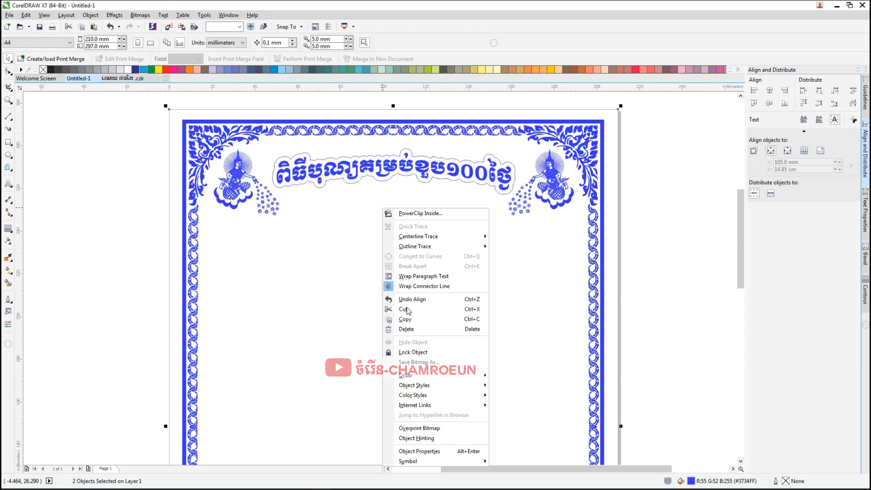
{"action": "left_click", "coordinate": [357, 243]}
{"action": "left_click", "coordinate": [672, 225]}
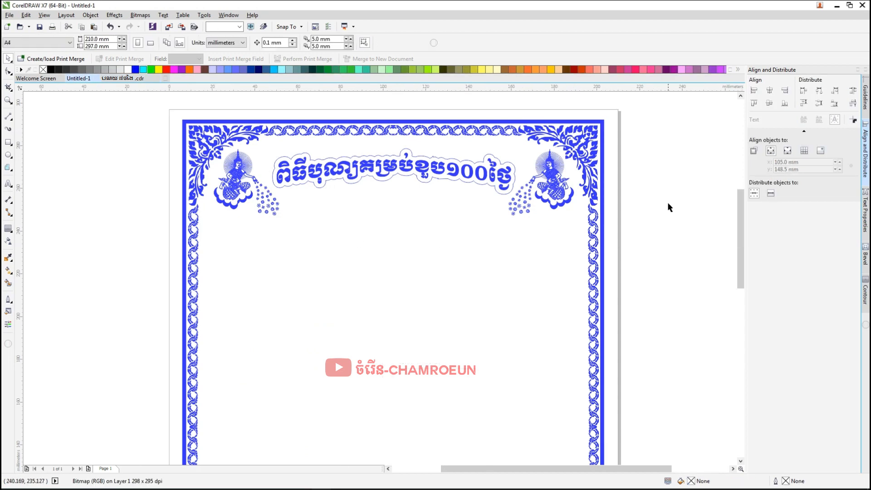
{"action": "right_click", "coordinate": [668, 207]}
{"action": "left_click", "coordinate": [687, 261]}
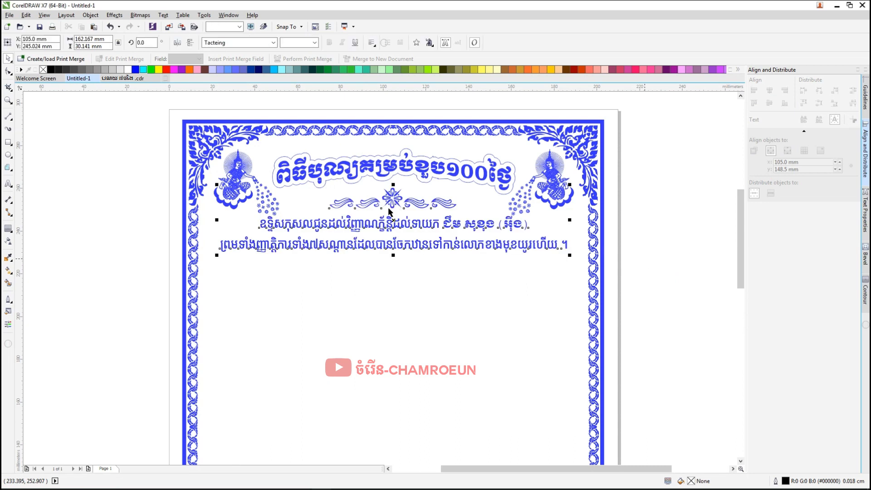
{"action": "left_click", "coordinate": [770, 92]}
{"action": "left_click", "coordinate": [670, 207]}
{"action": "left_click_drag", "start_coordinate": [466, 205], "coordinate": [469, 254]}
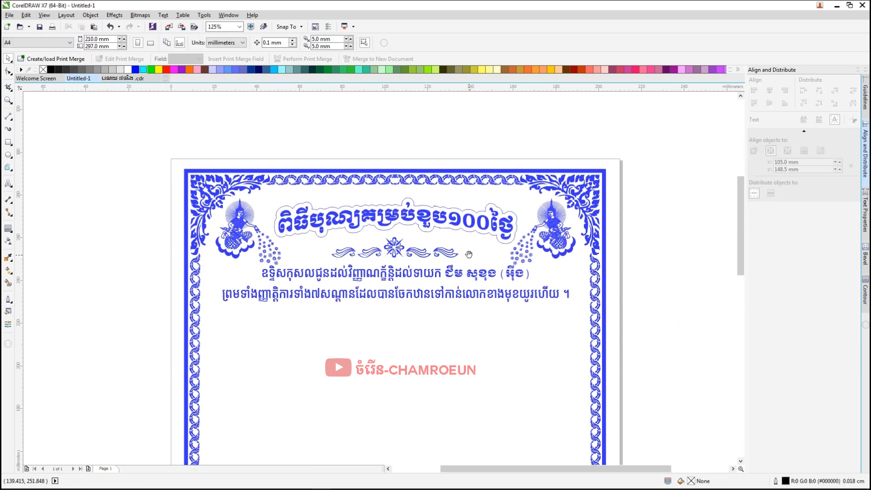
{"action": "scroll", "coordinate": [468, 254], "scroll_direction": "up", "scroll_amount": 3}
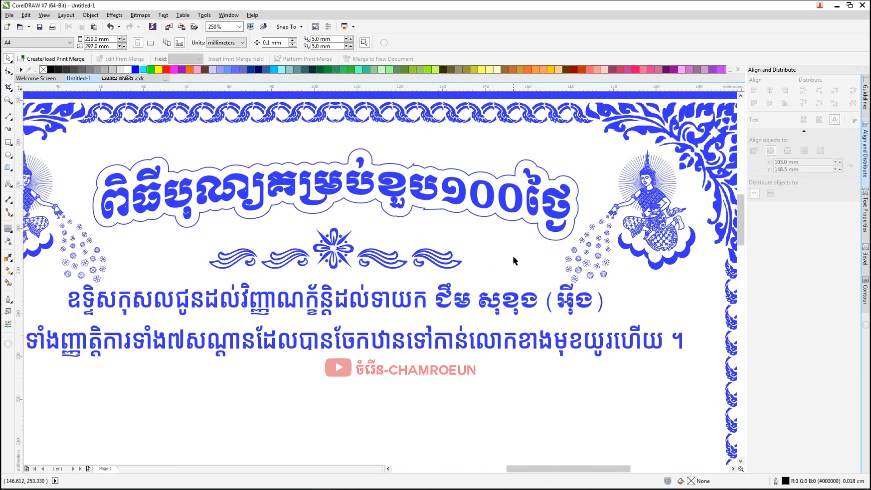
{"action": "scroll", "coordinate": [515, 261], "scroll_direction": "down", "scroll_amount": 3}
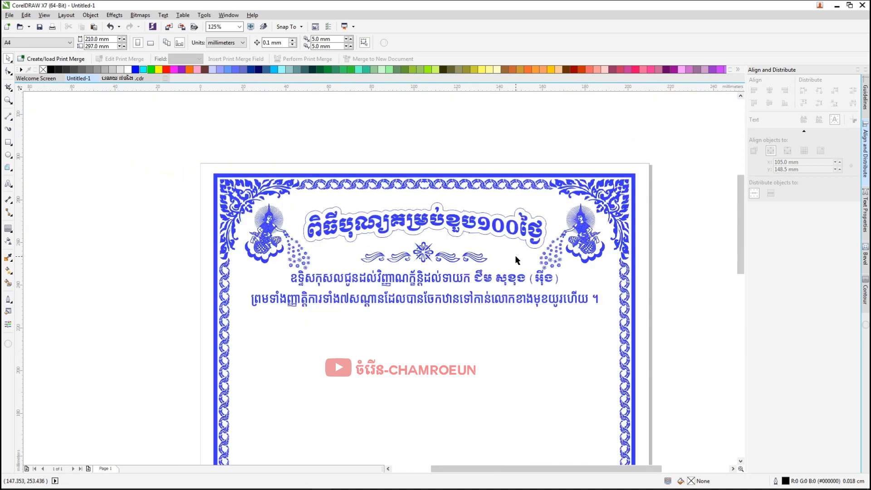
{"action": "left_click_drag", "start_coordinate": [518, 260], "coordinate": [522, 245]}
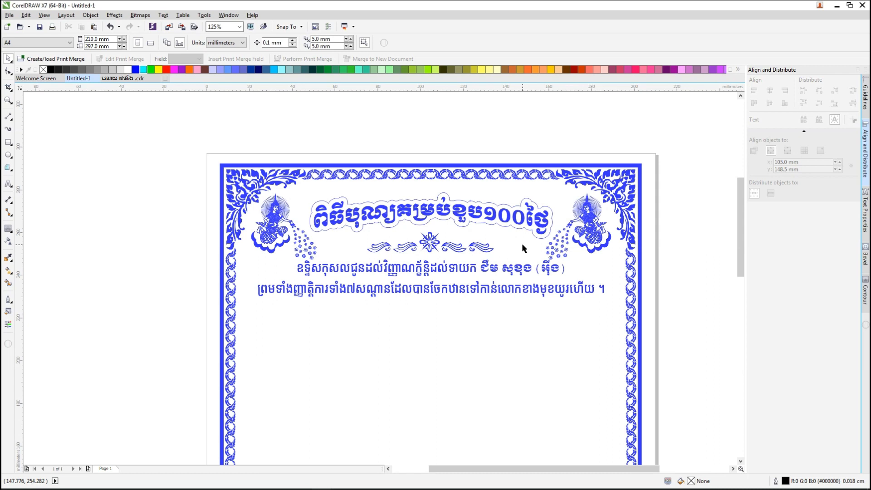
{"action": "left_click_drag", "start_coordinate": [516, 260], "coordinate": [485, 213]}
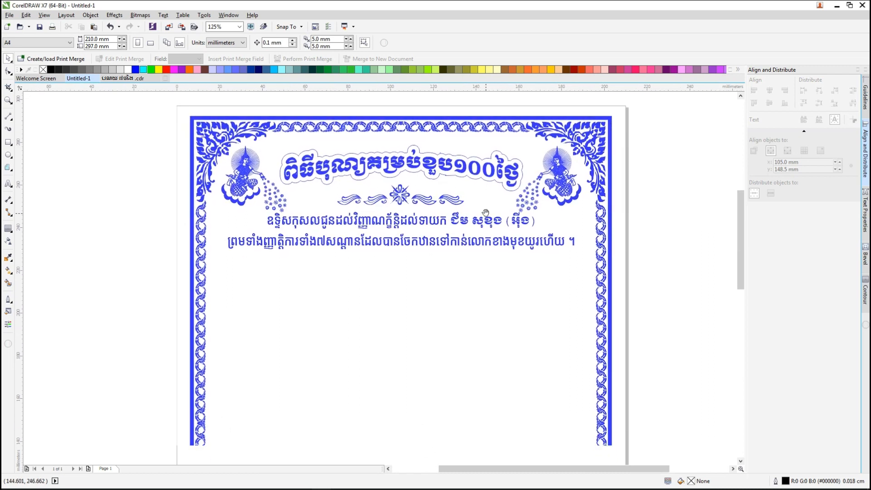